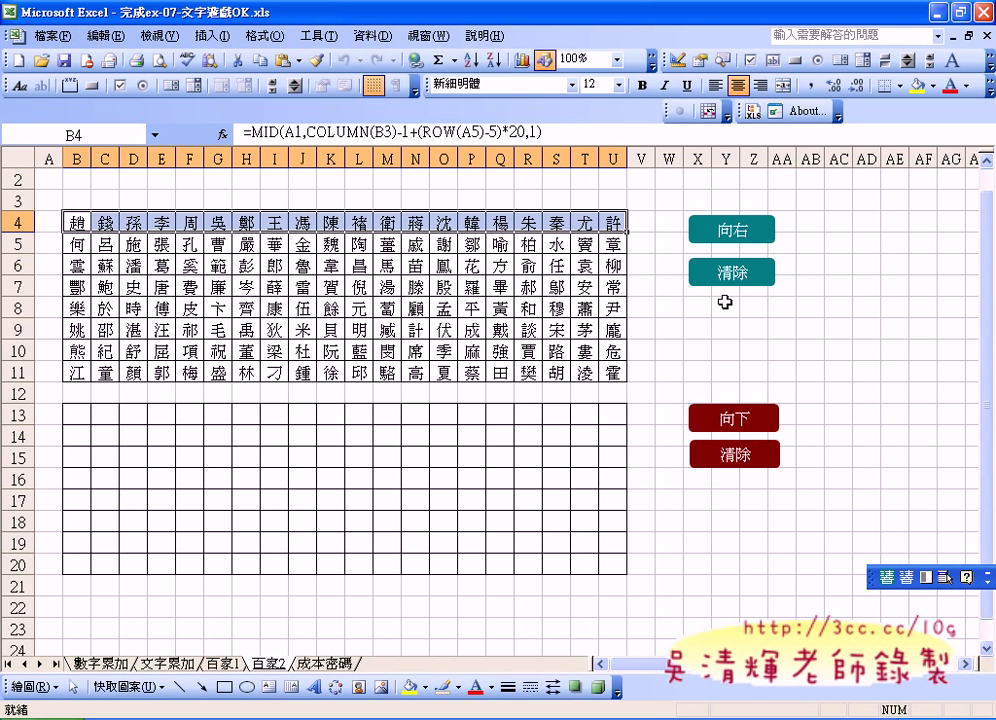
# - Clear the B4:U11 grid with the 清除 button, refilling it once and clearing it again
pyautogui.click(731, 276)
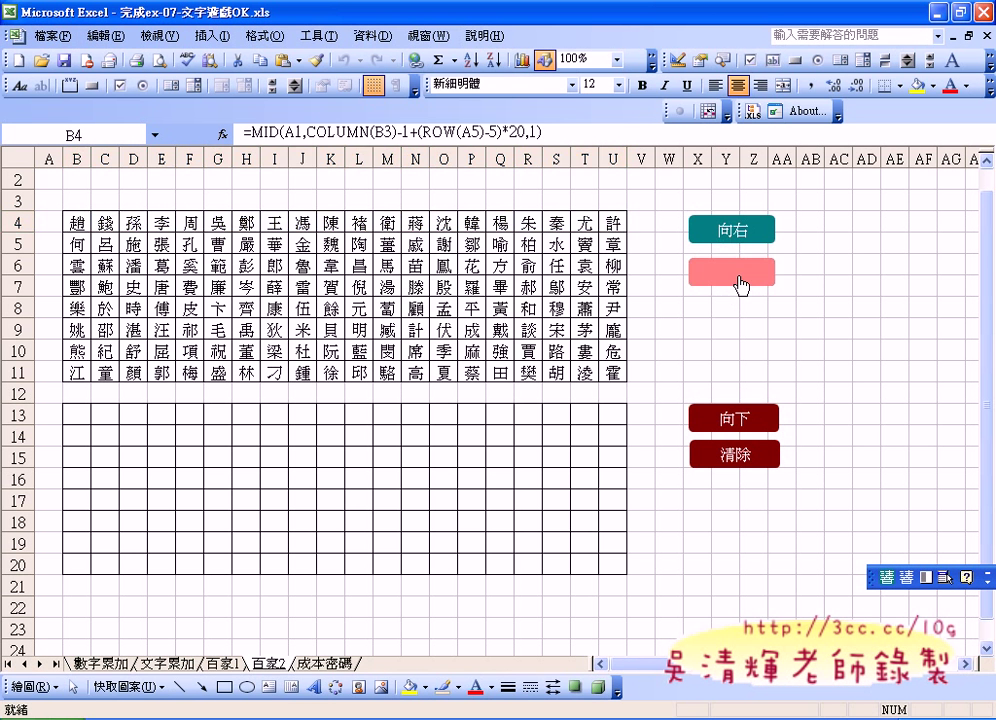
pyautogui.click(730, 235)
pyautogui.click(733, 278)
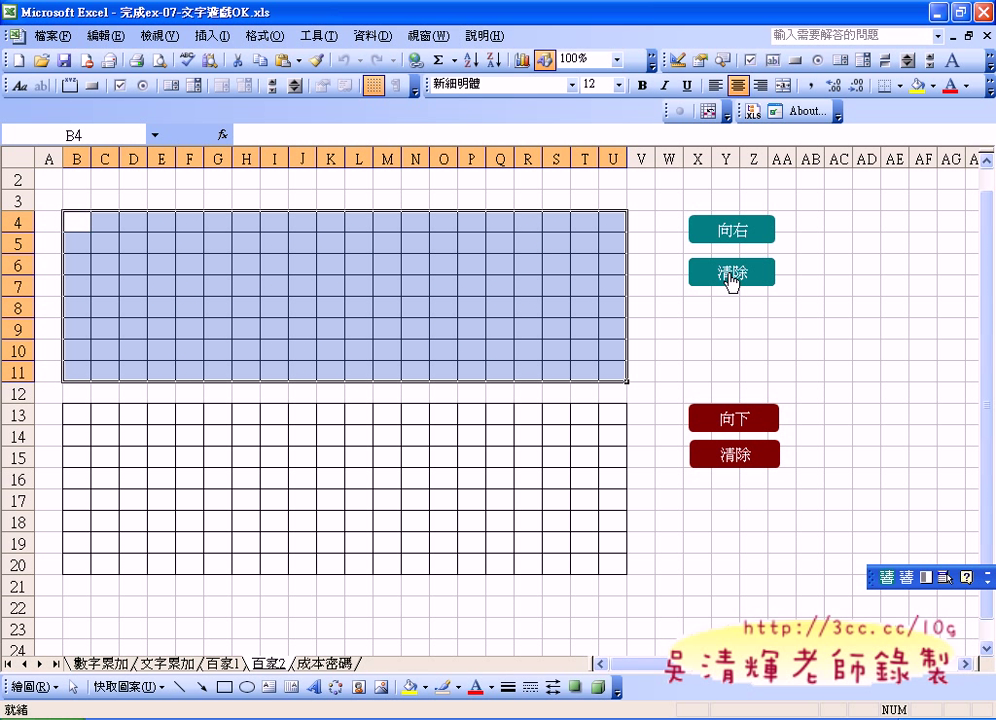
# - Look through the Tools > Macro menu, then dismiss it
pyautogui.click(320, 38)
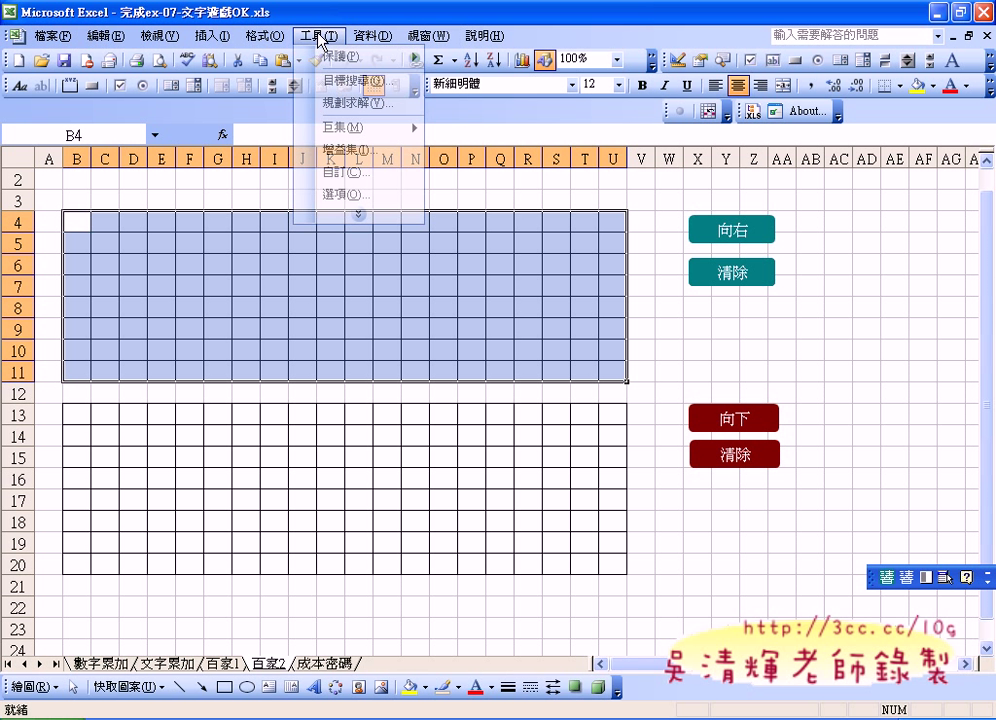
pyautogui.moveTo(336, 136)
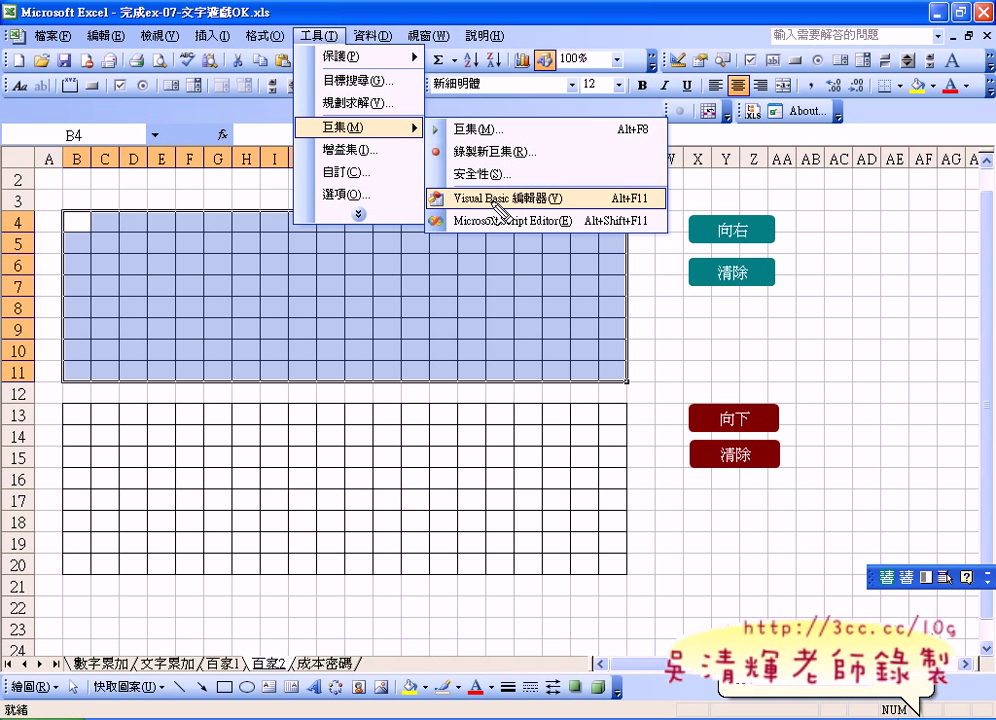
pyautogui.moveTo(452, 211)
pyautogui.mouseDown()
pyautogui.moveTo(507, 211)
pyautogui.moveTo(485, 213)
pyautogui.mouseUp()
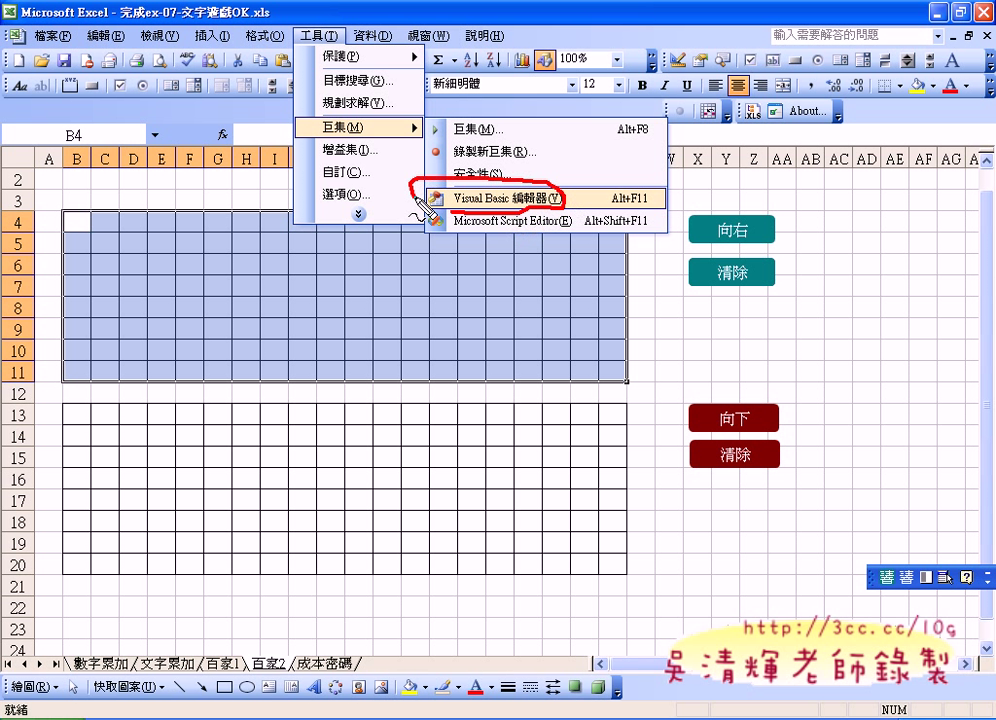
pyautogui.press('Escape')
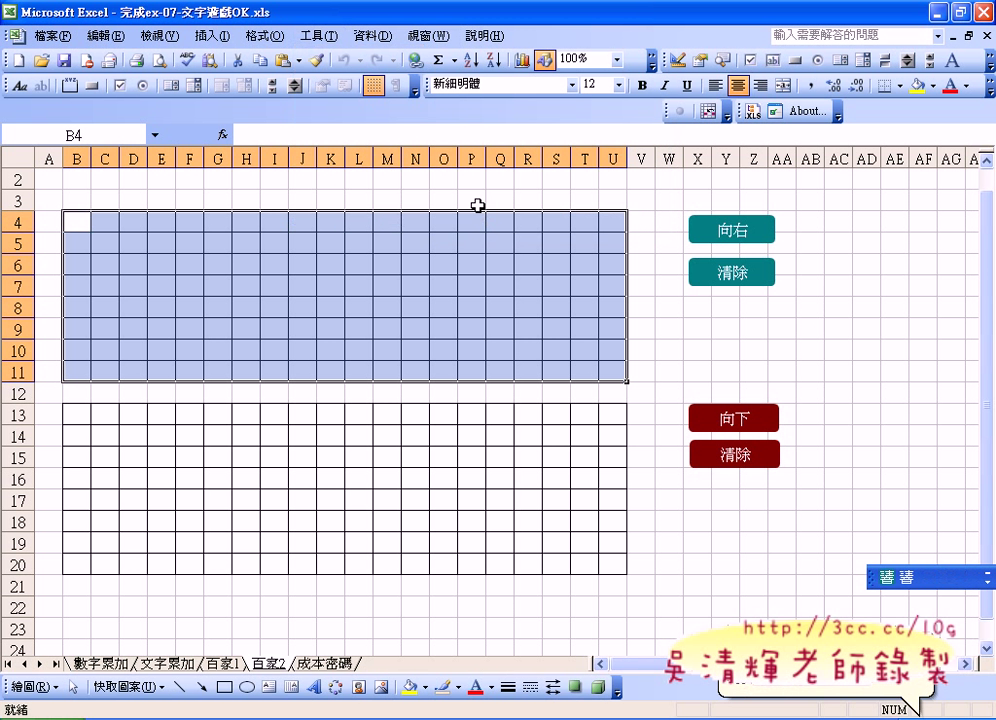
# - Review both MID formulas in Notepad, then refill B4:U11 with surnames using the 向右 button
pyautogui.click(330, 712)
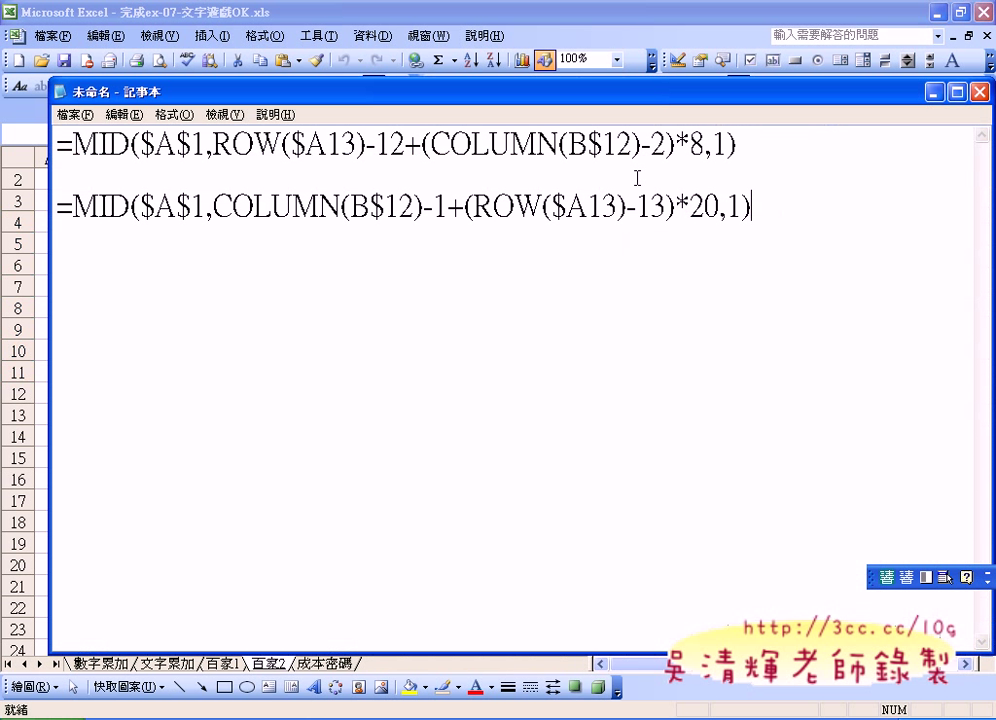
pyautogui.moveTo(757, 147); pyautogui.dragTo(54, 145)
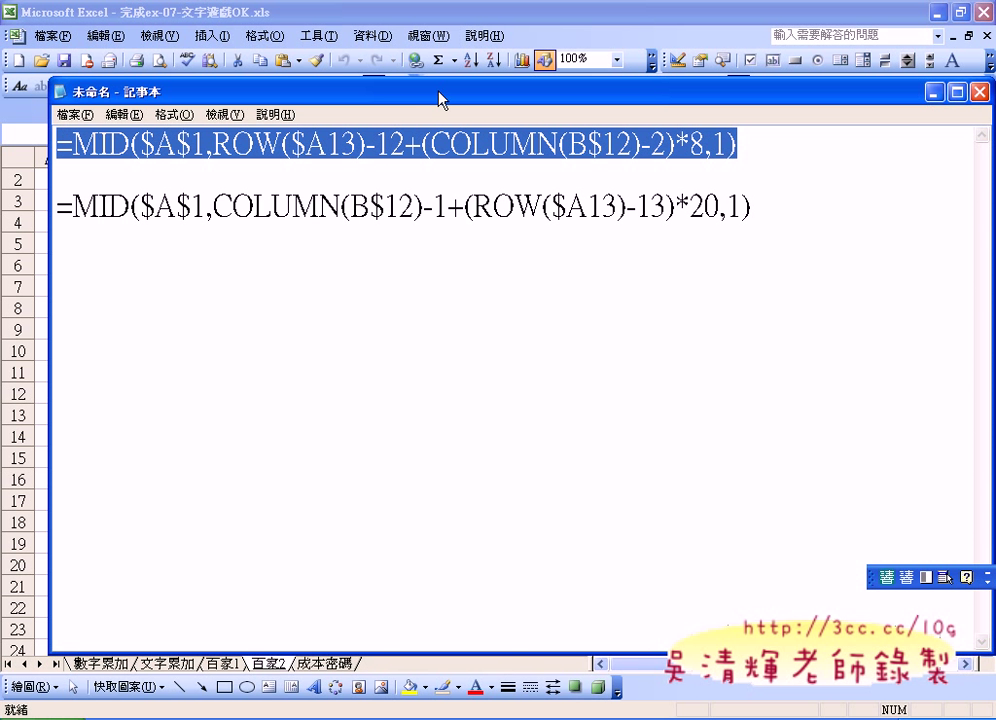
pyautogui.moveTo(441, 100); pyautogui.dragTo(427, 307)
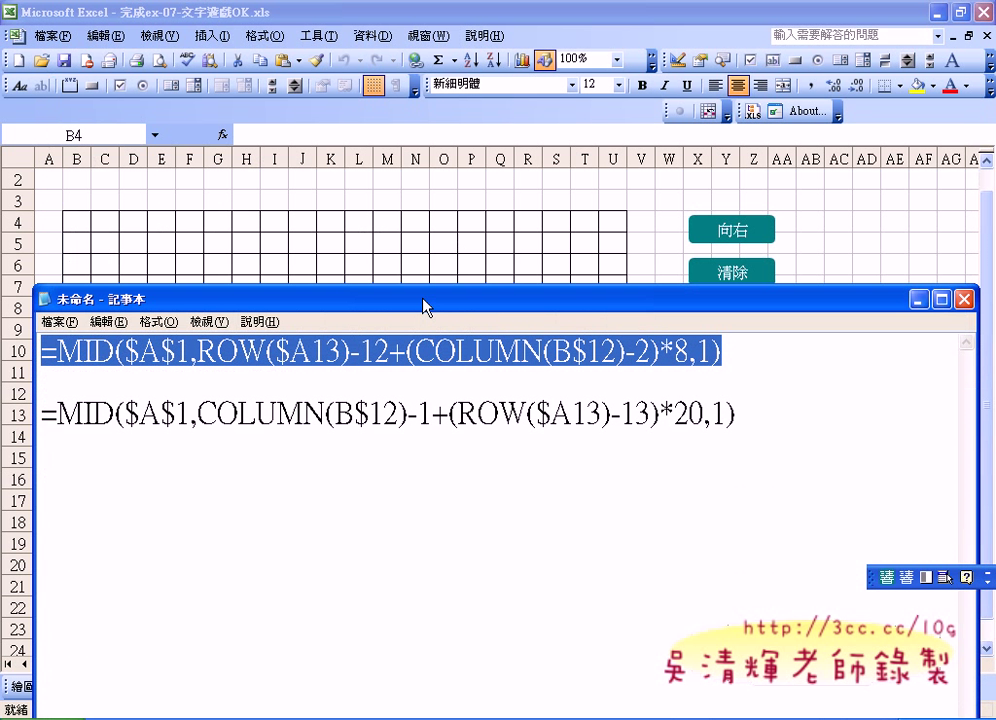
pyautogui.moveTo(750, 411); pyautogui.dragTo(44, 401)
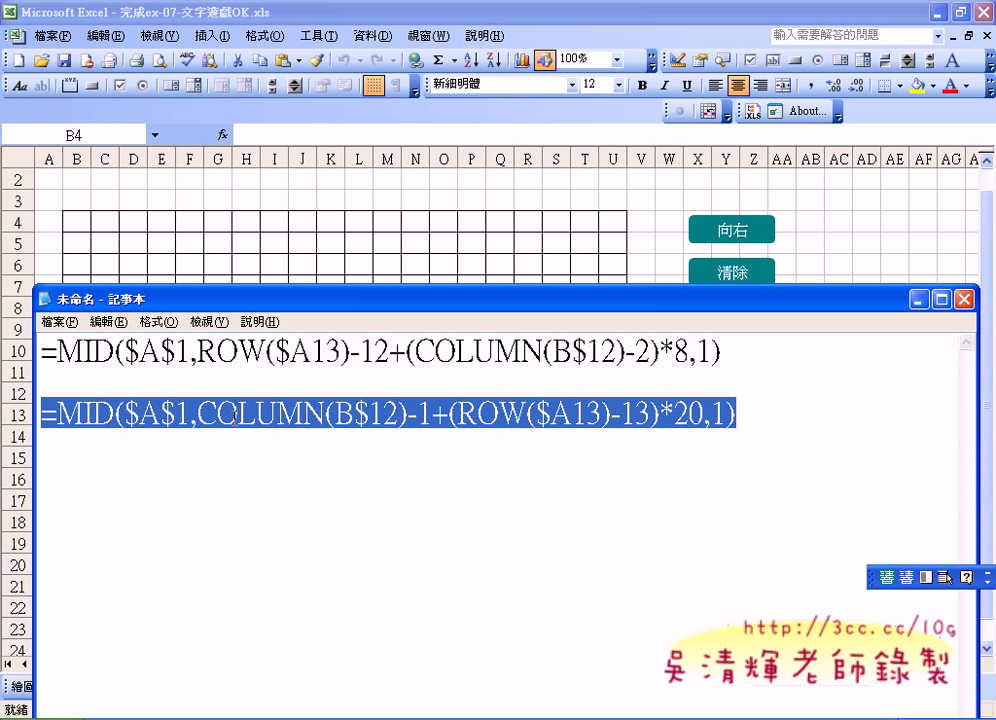
pyautogui.click(922, 302)
pyautogui.click(712, 230)
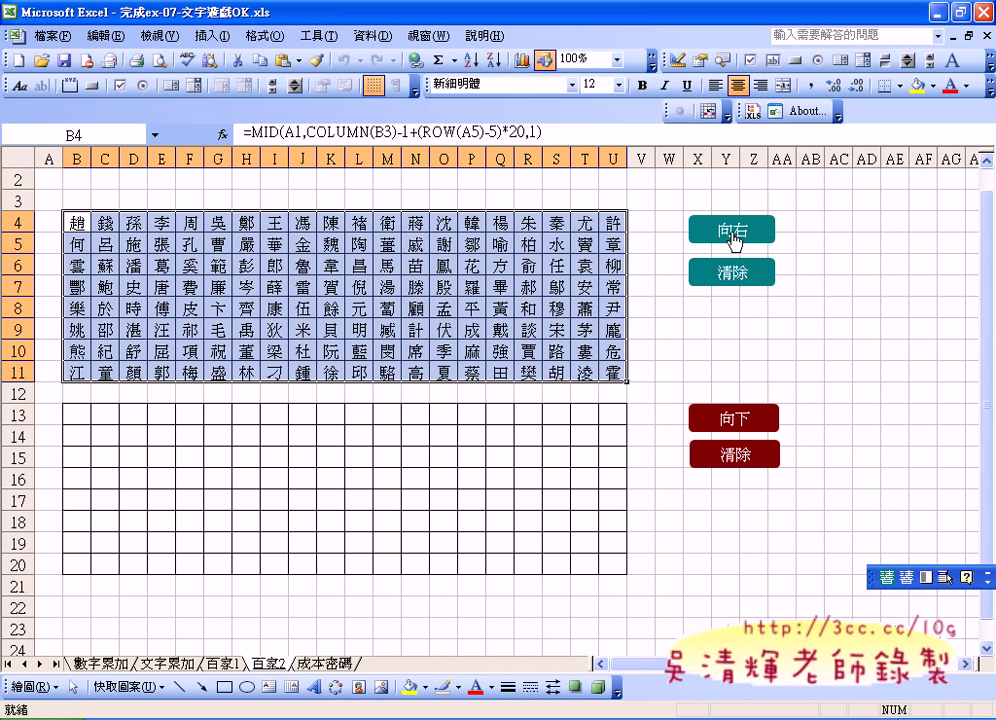
# - Select B4:U4 and launch the Visual Basic Editor via Tools > Macro
pyautogui.moveTo(78, 222); pyautogui.dragTo(612, 222)
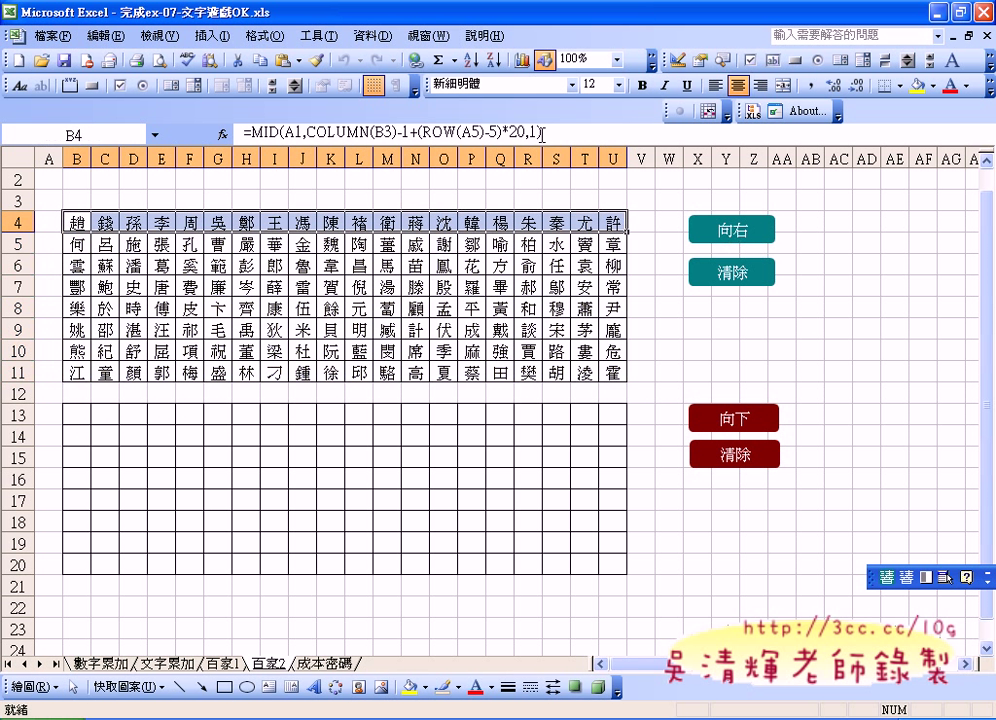
pyautogui.click(317, 35)
pyautogui.moveTo(345, 128)
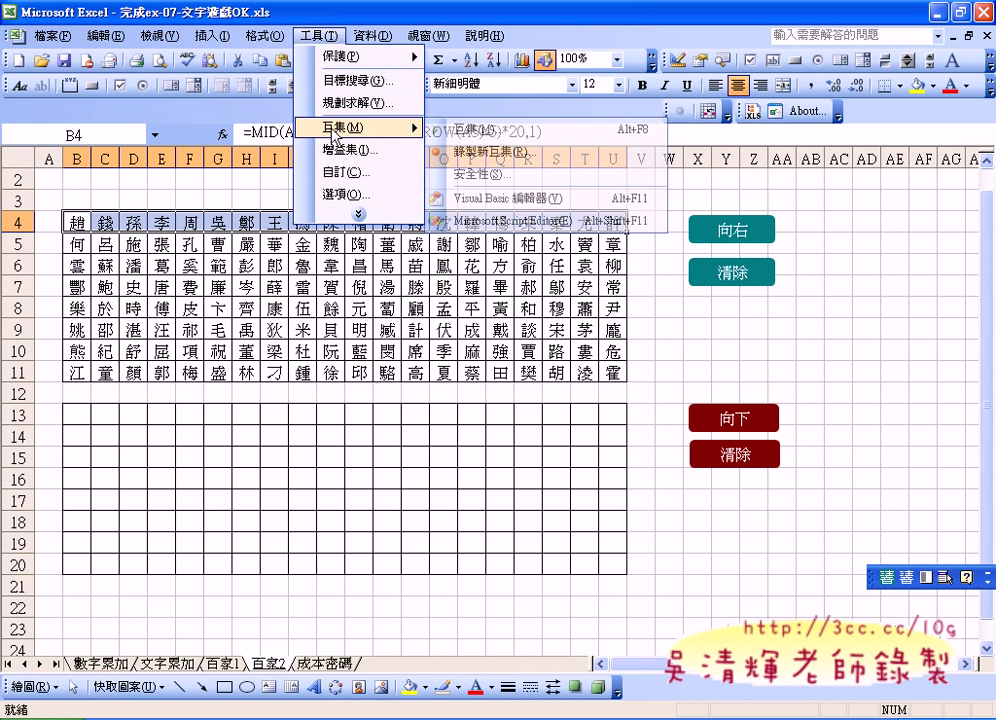
pyautogui.click(499, 199)
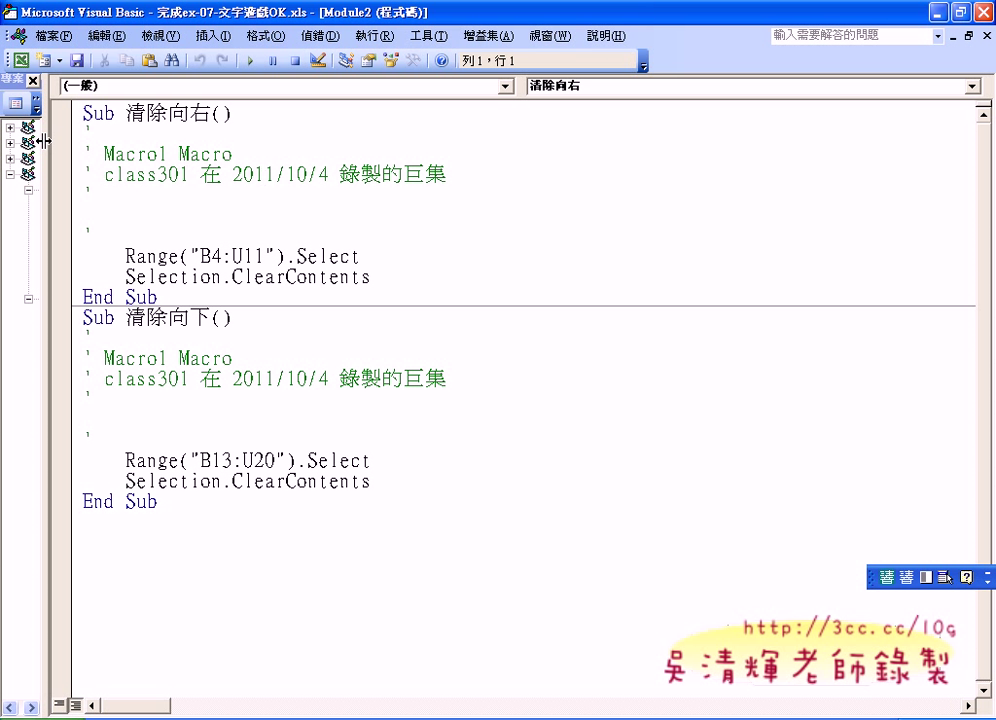
# - Widen the Project pane and open Module1's code
pyautogui.moveTo(58, 145); pyautogui.dragTo(100, 145)
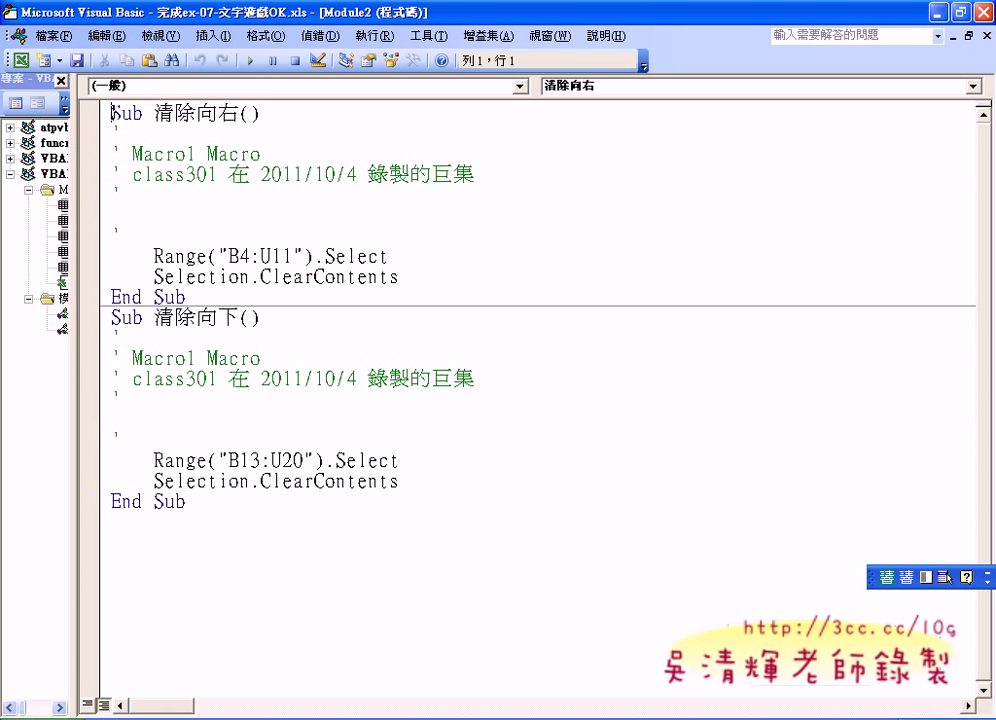
pyautogui.doubleClick(126, 113)
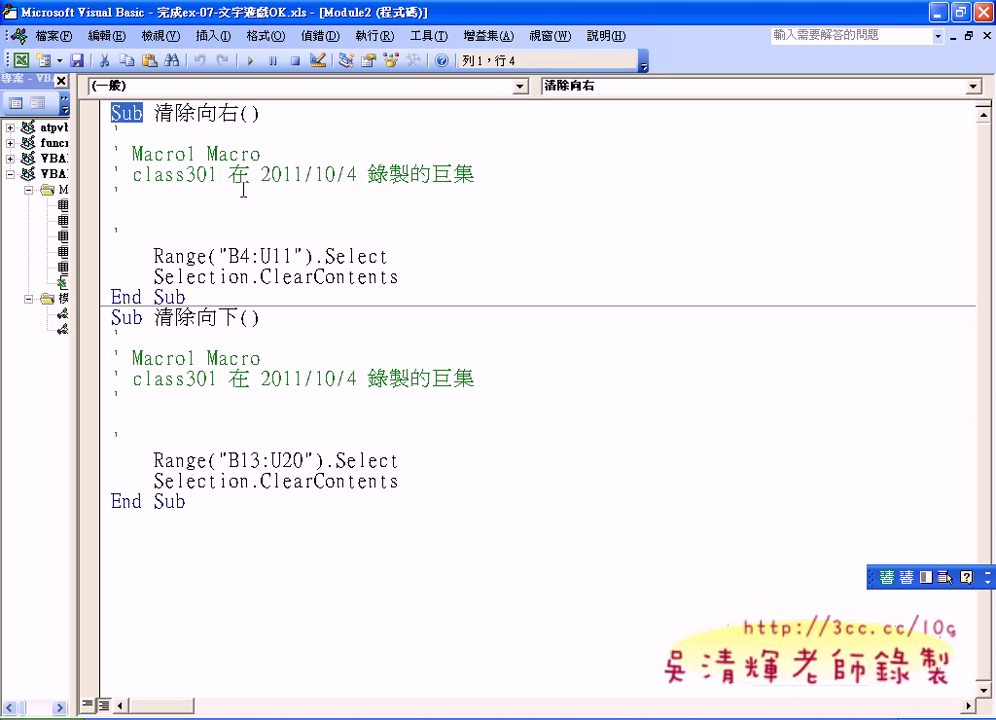
pyautogui.moveTo(74, 180); pyautogui.dragTo(145, 180)
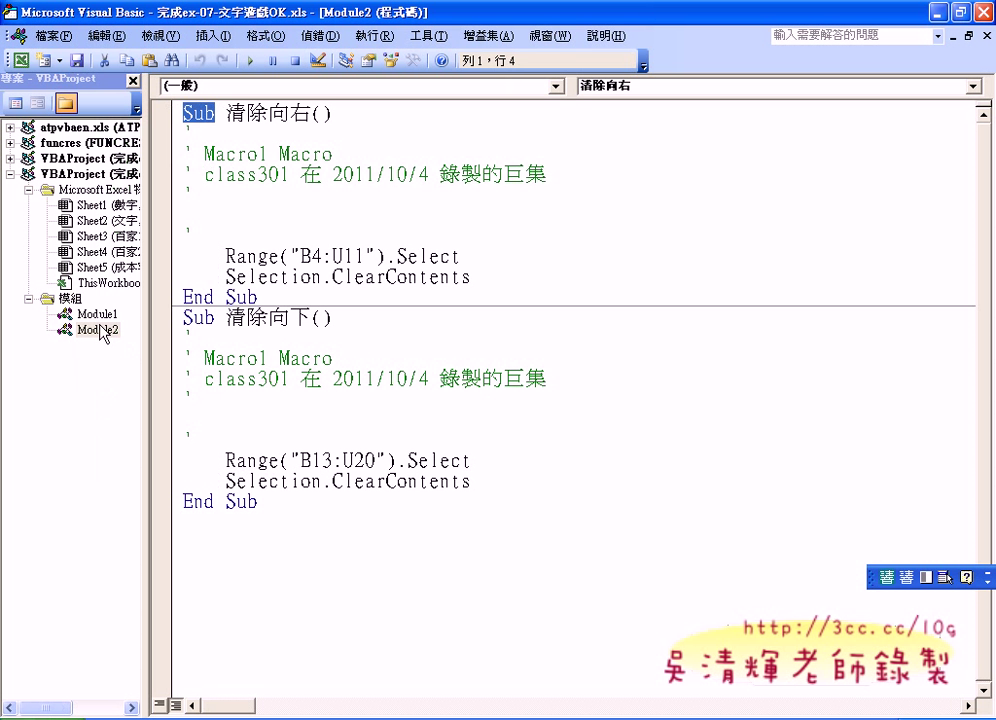
pyautogui.doubleClick(99, 315)
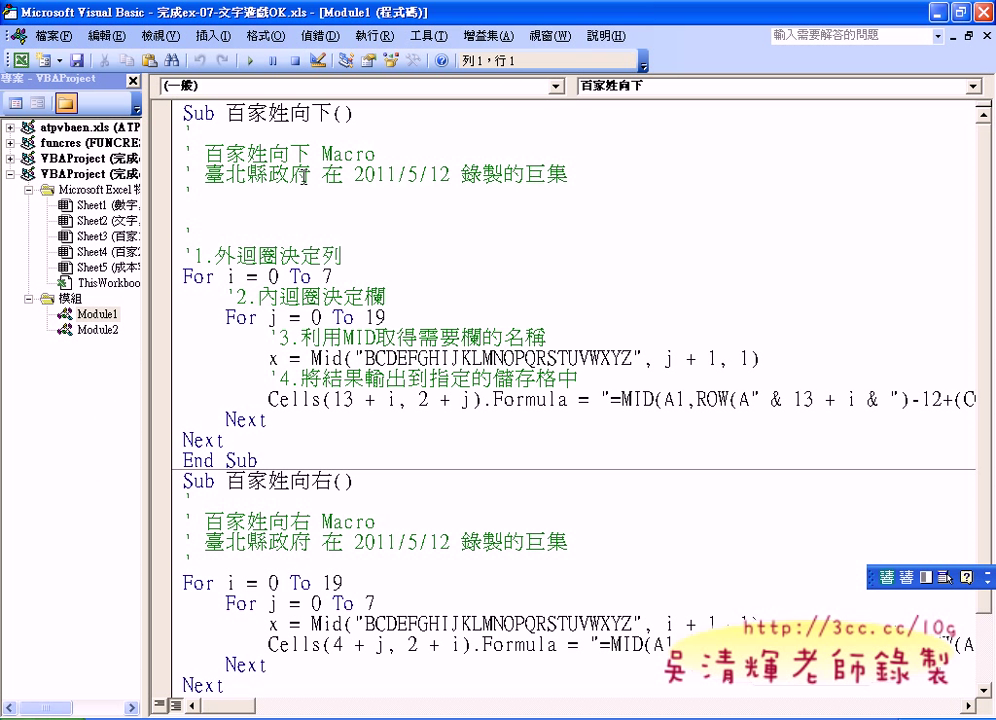
# - Highlight the 百家姓向右 macro name, scroll to its End Sub, and return to Excel
pyautogui.moveTo(226, 114); pyautogui.dragTo(290, 114)
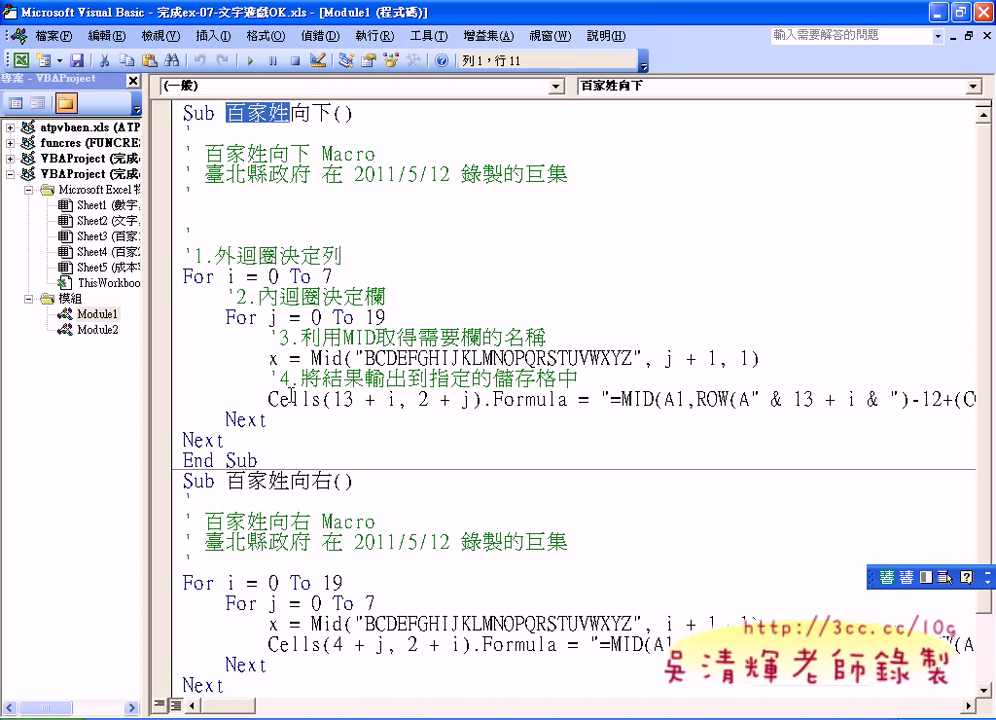
pyautogui.moveTo(226, 481)
pyautogui.mouseDown()
pyautogui.moveTo(333, 481)
pyautogui.moveTo(337, 490)
pyautogui.moveTo(240, 493)
pyautogui.moveTo(352, 492)
pyautogui.mouseUp()
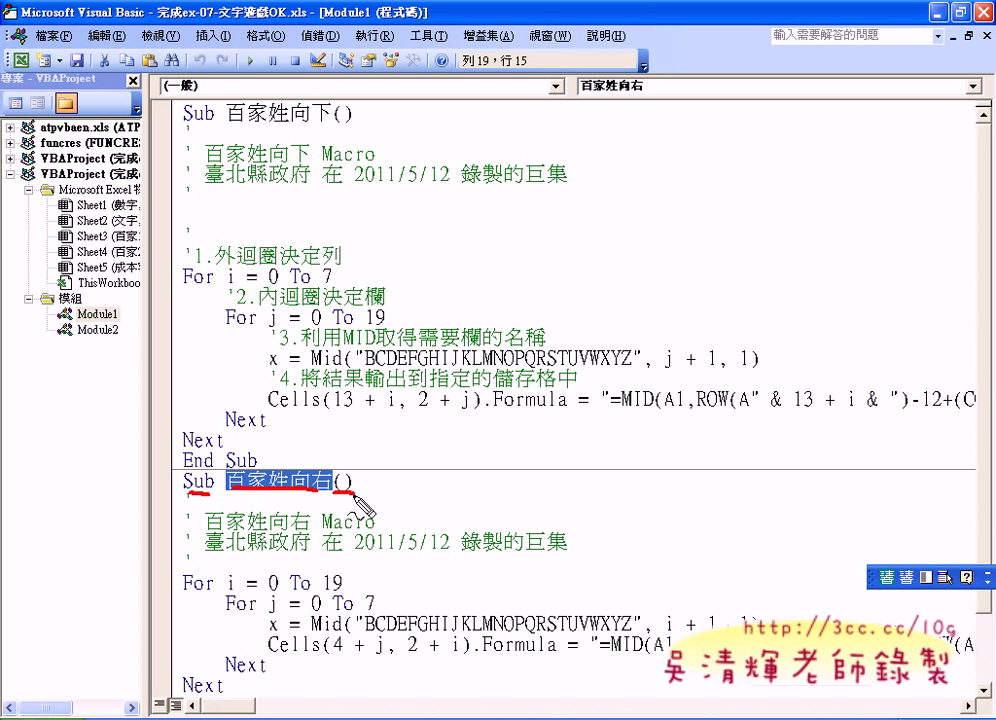
pyautogui.press('Escape')
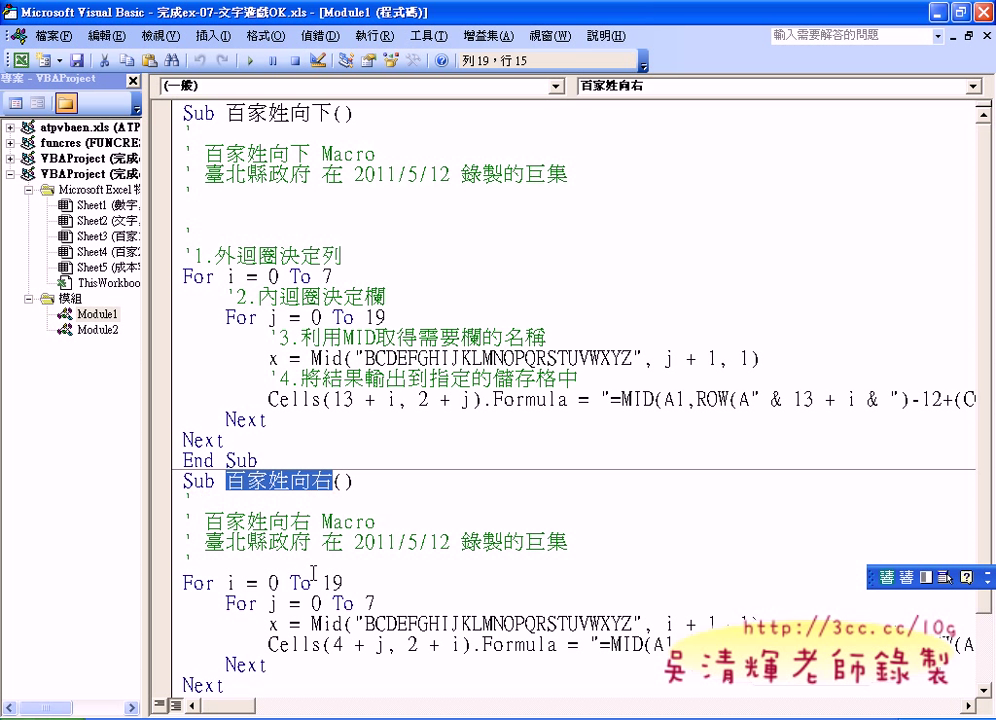
pyautogui.scroll(-3, 990, 615)
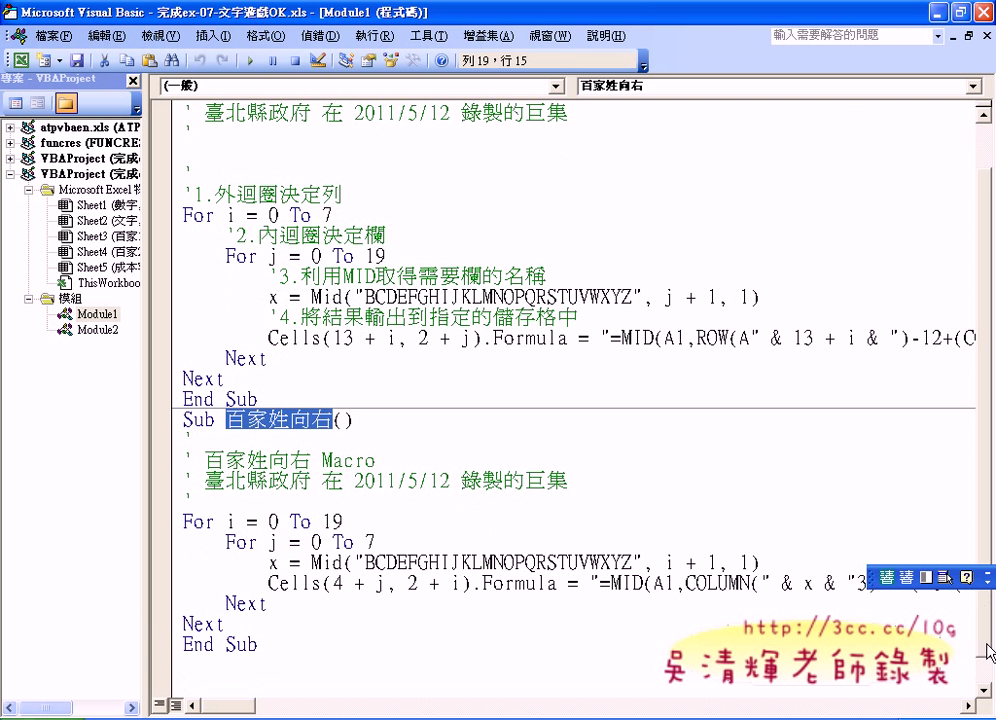
pyautogui.scroll(-1, 990, 615)
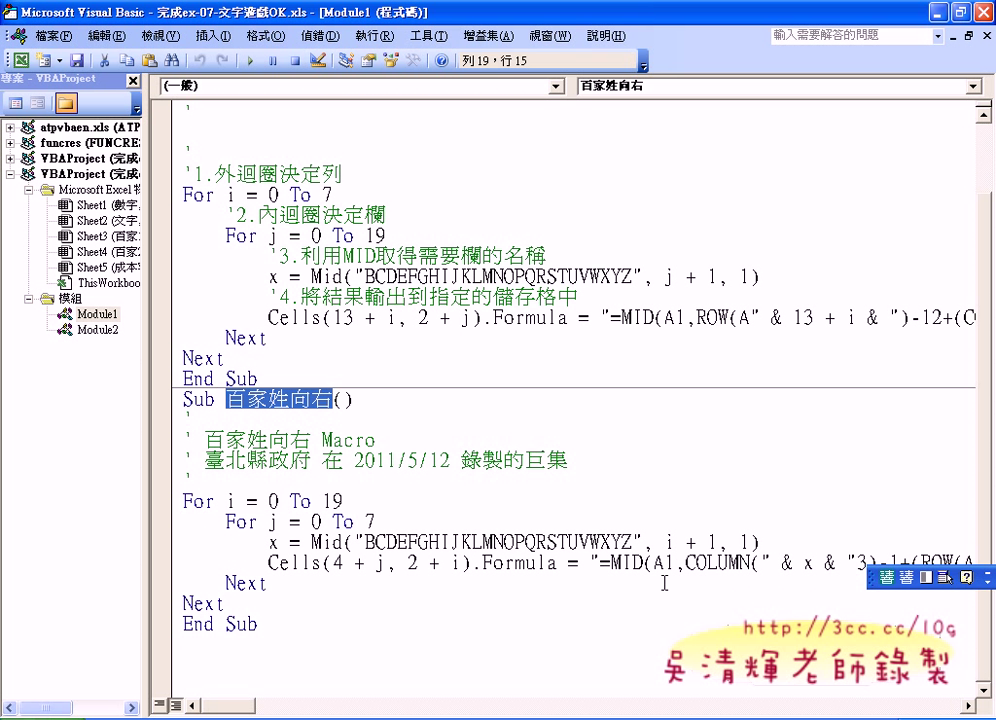
pyautogui.click(940, 16)
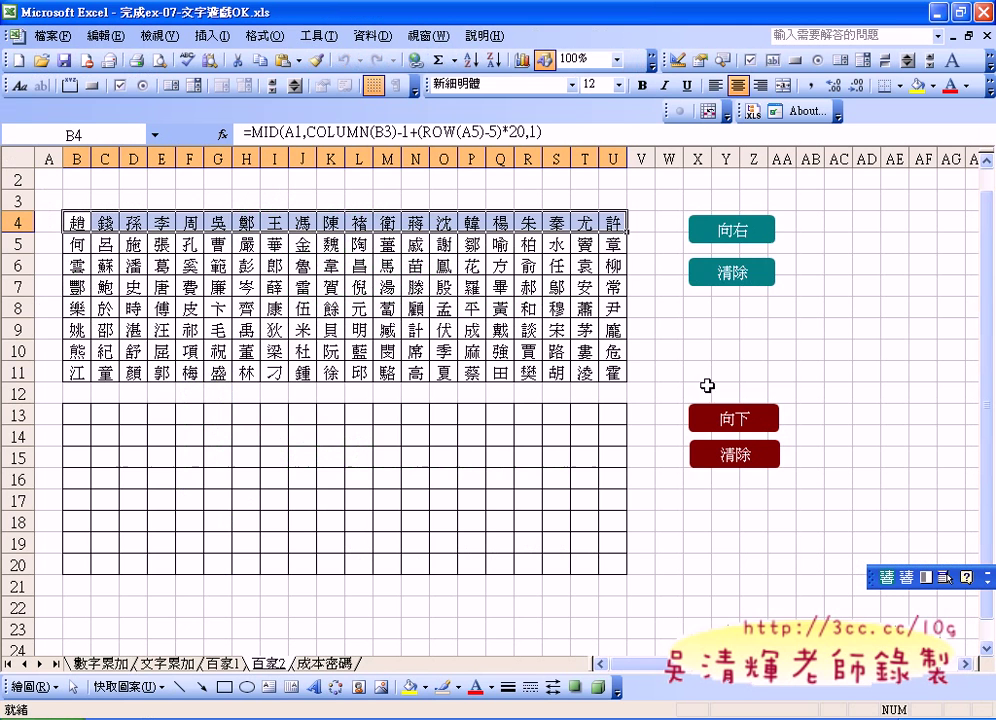
# - Close 完成ex-07-文字遊戲OK.xls and delete all surnames in B4:U11 of the practice workbook
pyautogui.click(985, 35)
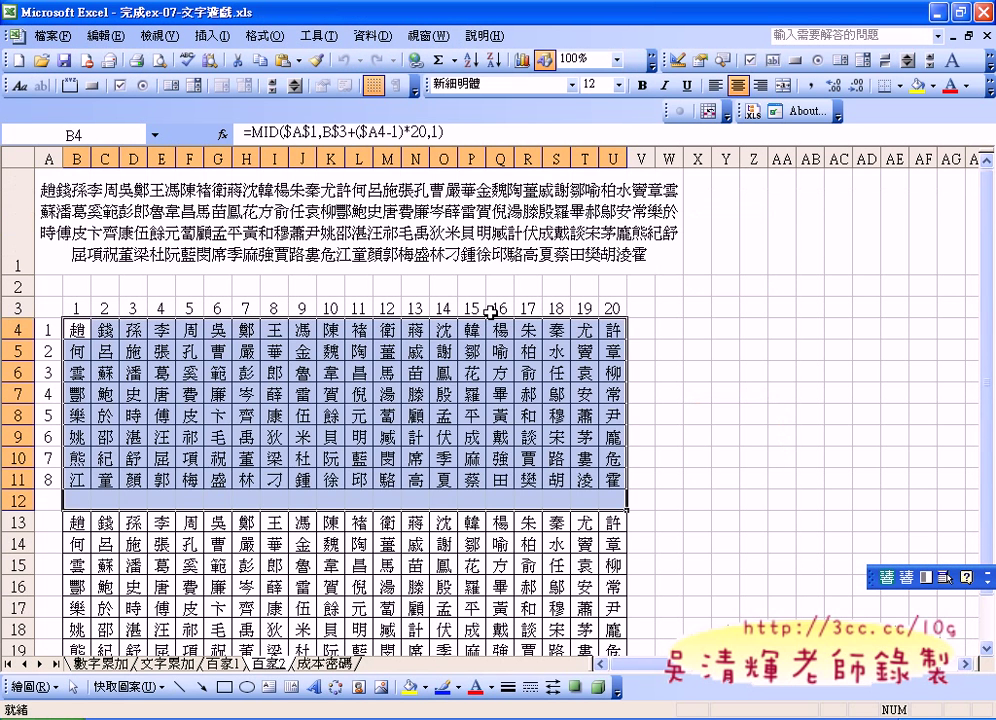
pyautogui.moveTo(76, 329); pyautogui.dragTo(608, 477)
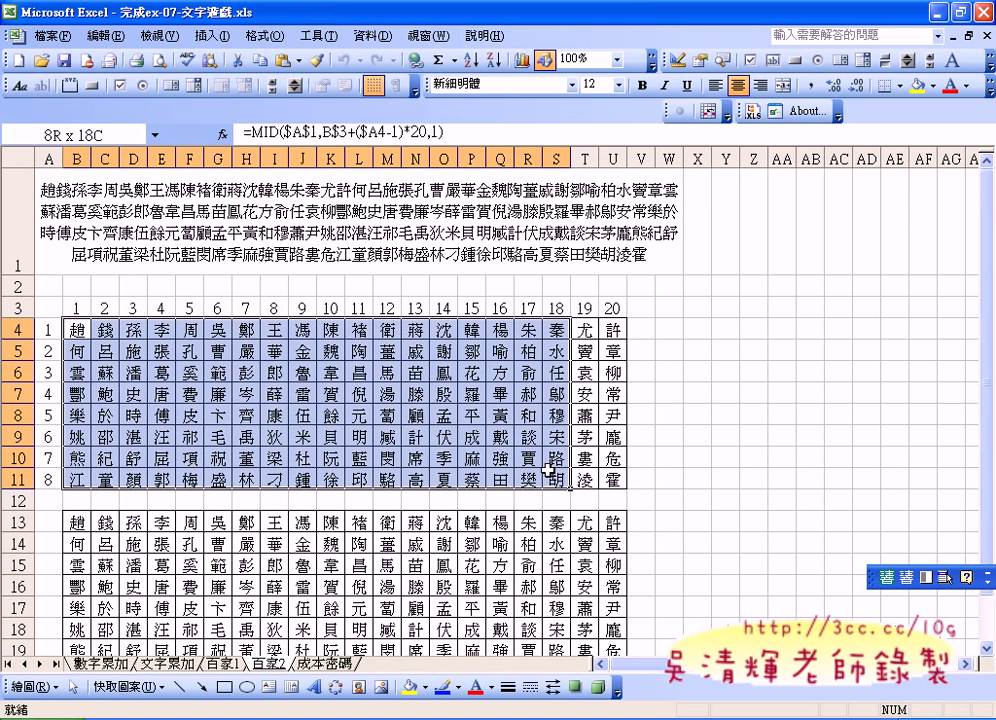
pyautogui.press('Delete')
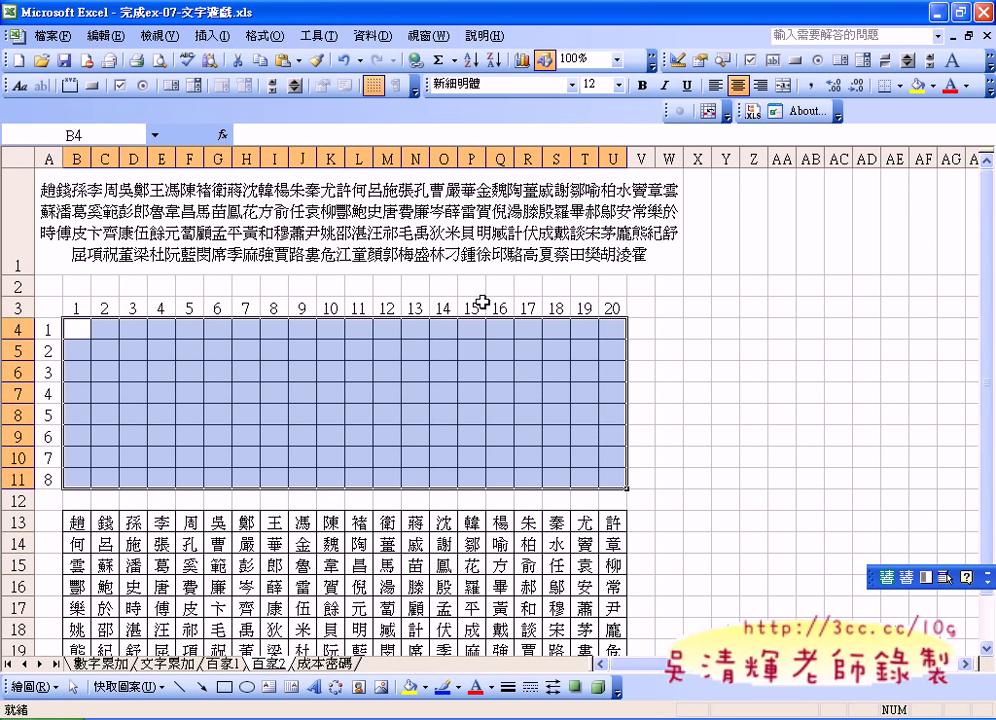
# - Launch the Visual Basic Editor from Tools > Macro
pyautogui.click(318, 35)
pyautogui.moveTo(355, 127)
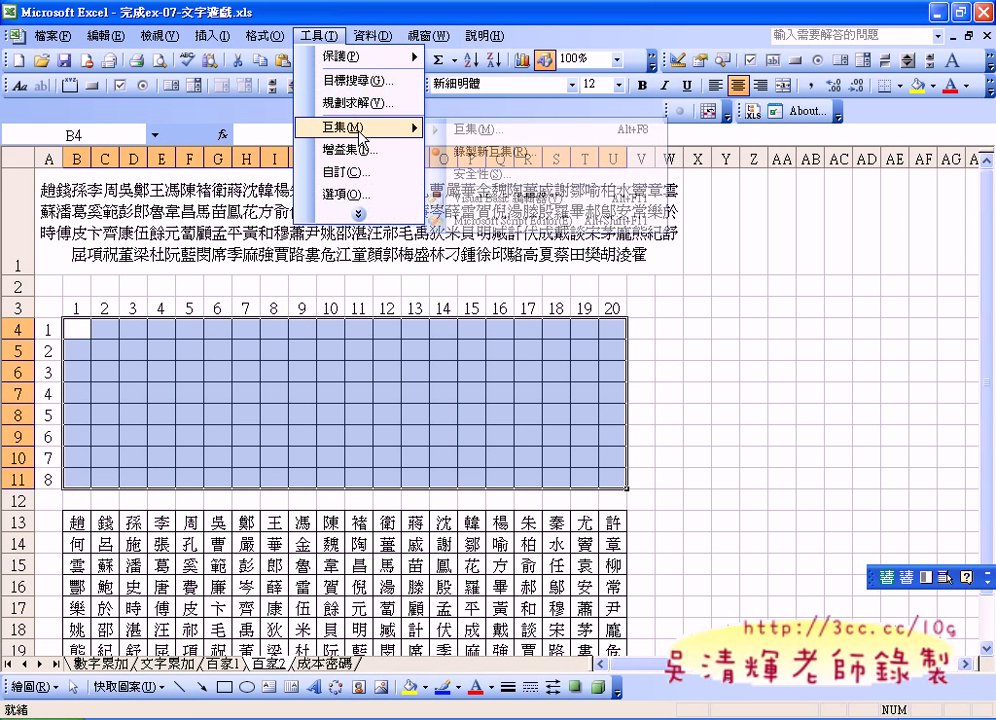
pyautogui.click(520, 197)
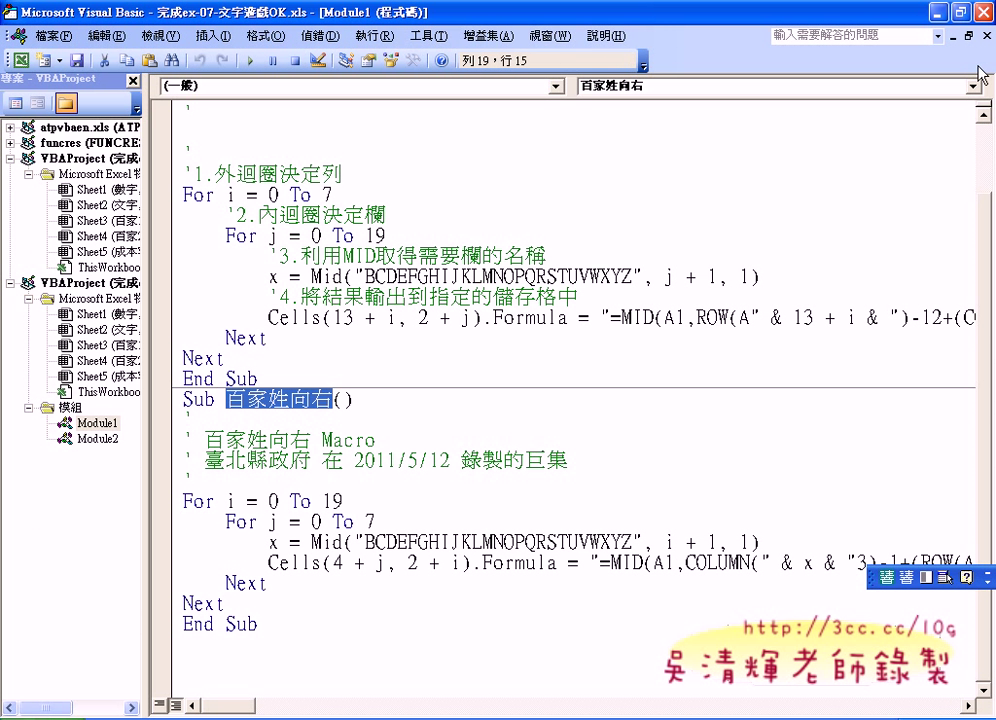
# - Close the Module1 and Module2 code windows and relaunch the Visual Basic Editor from Excel
pyautogui.click(985, 35)
pyautogui.click(985, 35)
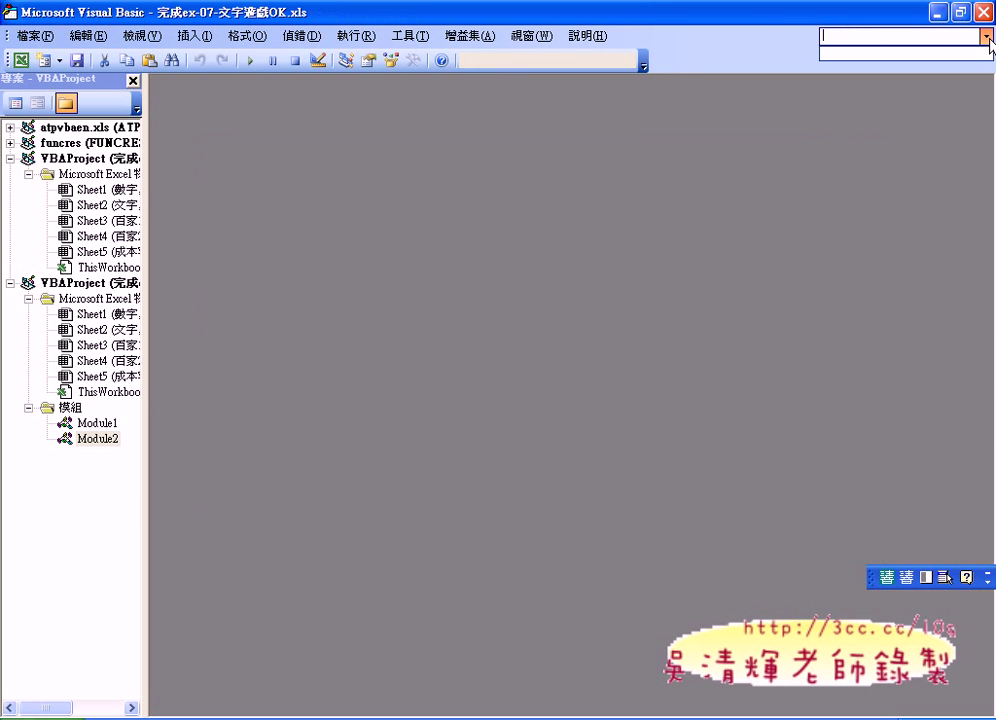
pyautogui.click(938, 13)
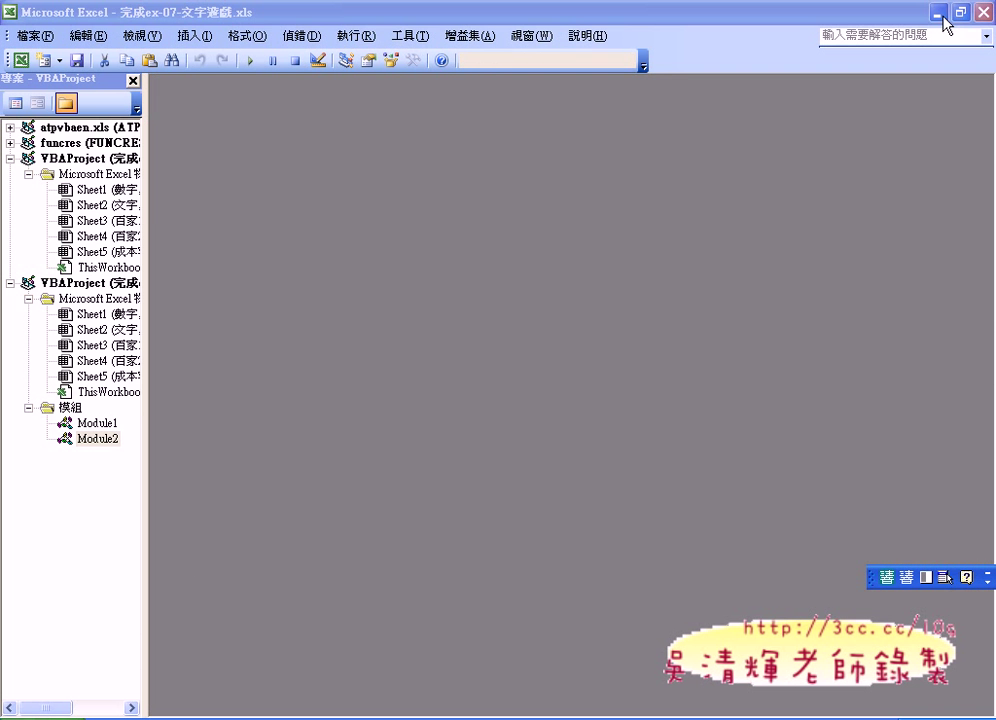
pyautogui.click(313, 37)
pyautogui.moveTo(333, 129)
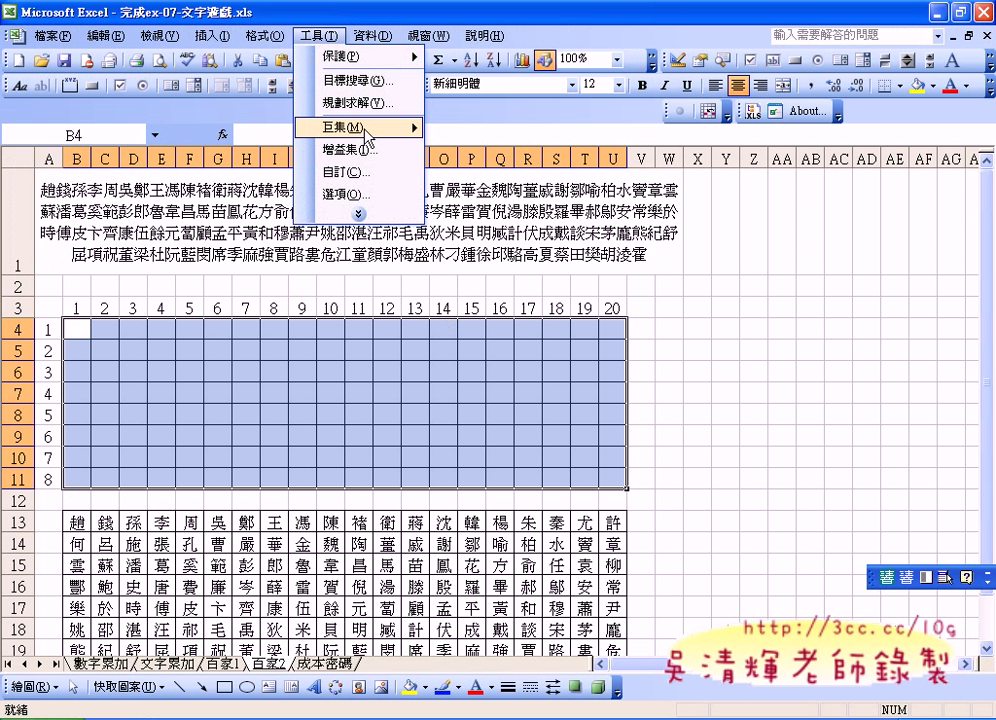
pyautogui.click(590, 211)
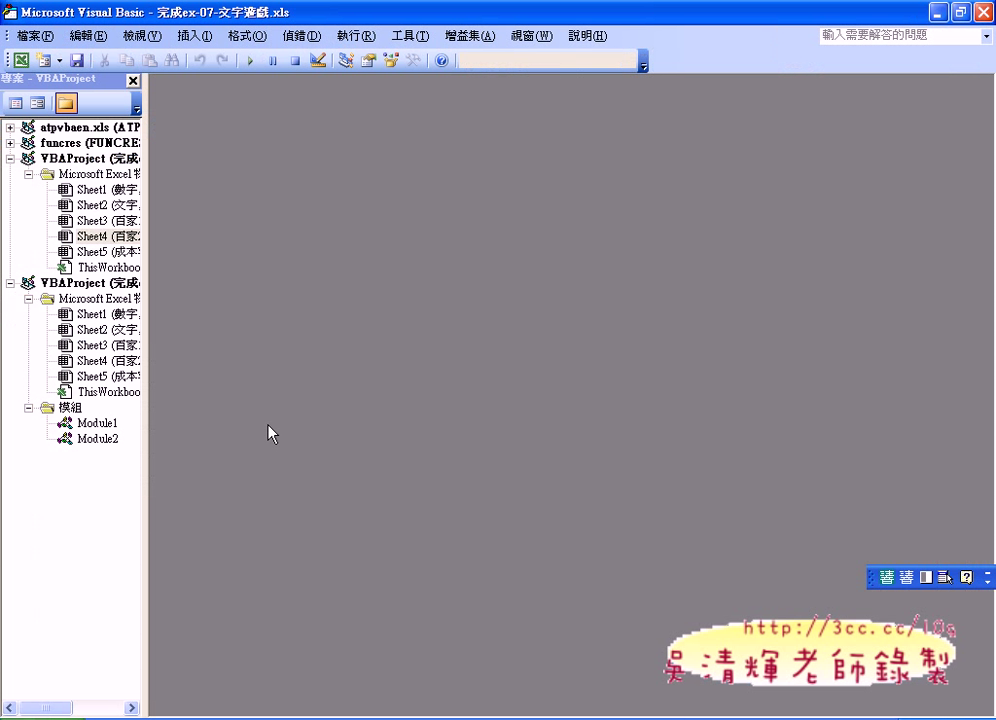
# - Widen the Project list and select the practice workbook's VBAProject
pyautogui.moveTo(142, 392); pyautogui.dragTo(251, 400)
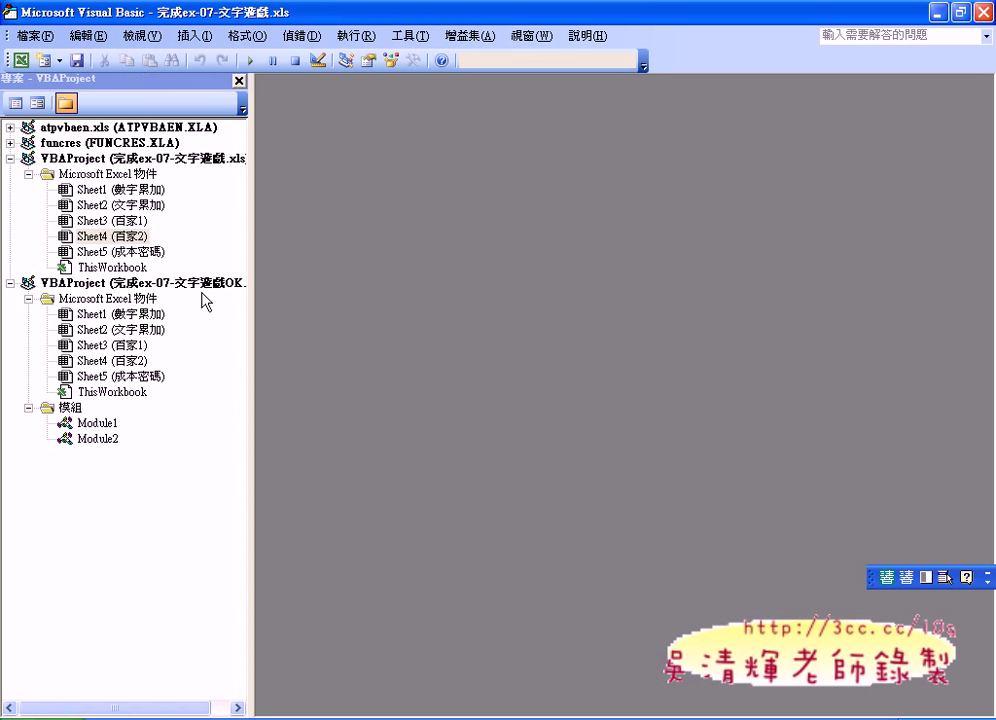
pyautogui.click(140, 160)
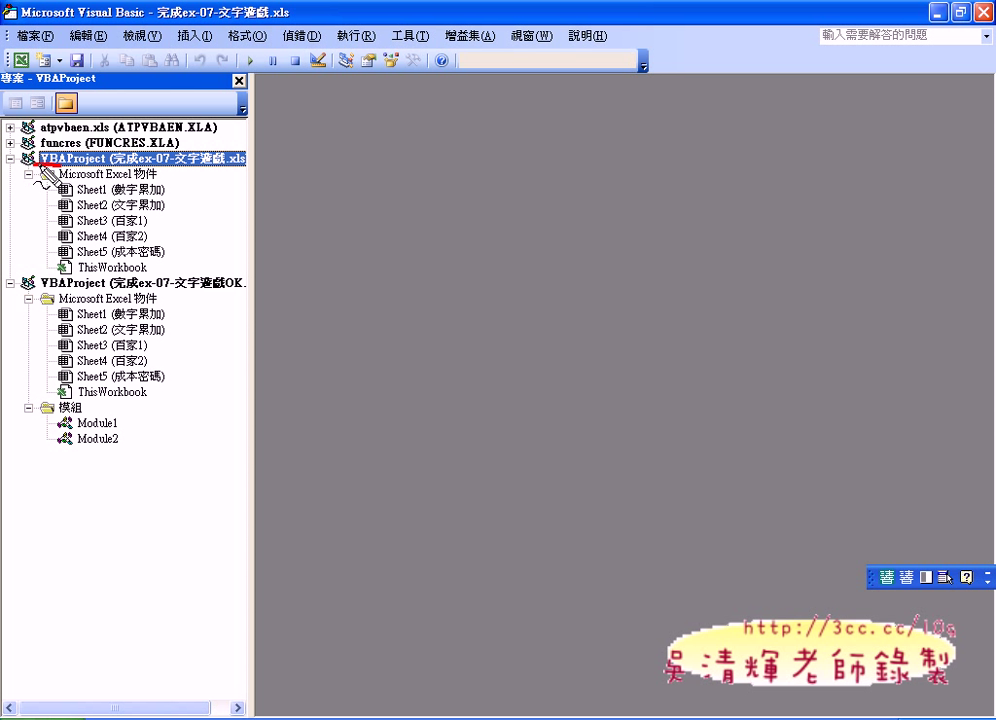
pyautogui.moveTo(36, 168)
pyautogui.mouseDown()
pyautogui.moveTo(188, 171)
pyautogui.moveTo(10, 168)
pyautogui.moveTo(44, 181)
pyautogui.mouseUp()
pyautogui.press('Escape')
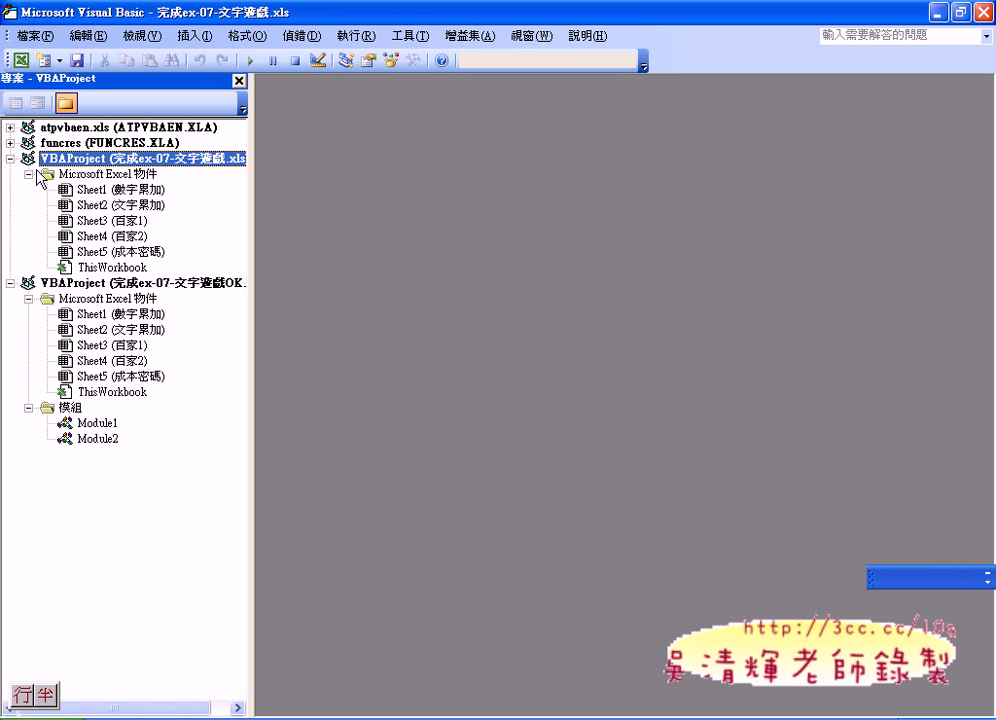
# - Show the practice project's context menu, pointing out its Insert Module option
pyautogui.rightClick(122, 157)
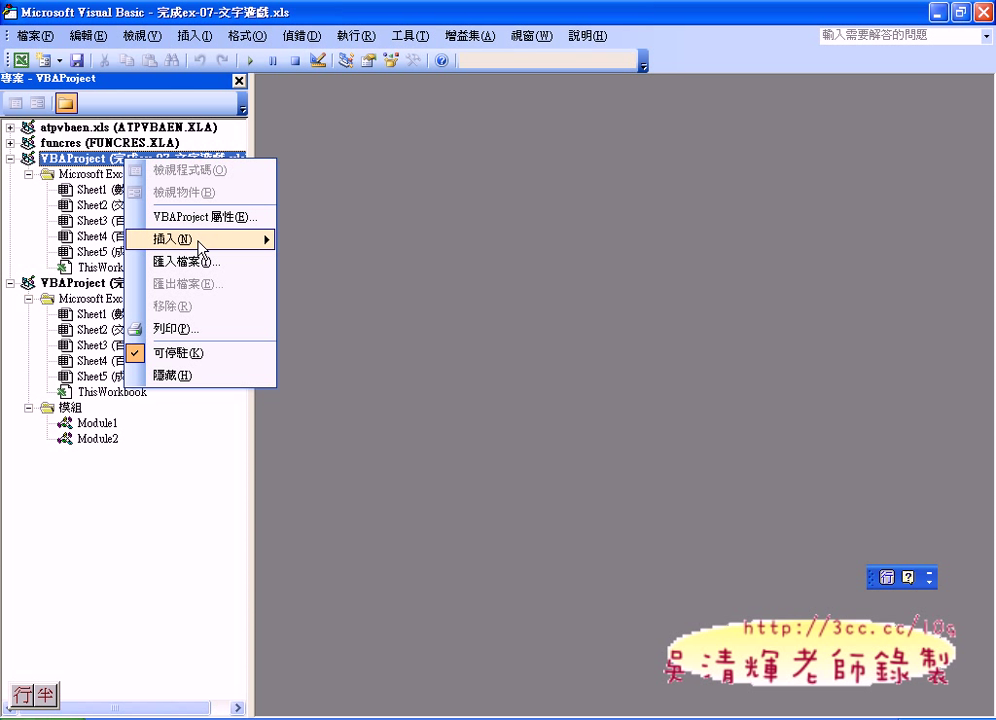
pyautogui.moveTo(200, 241)
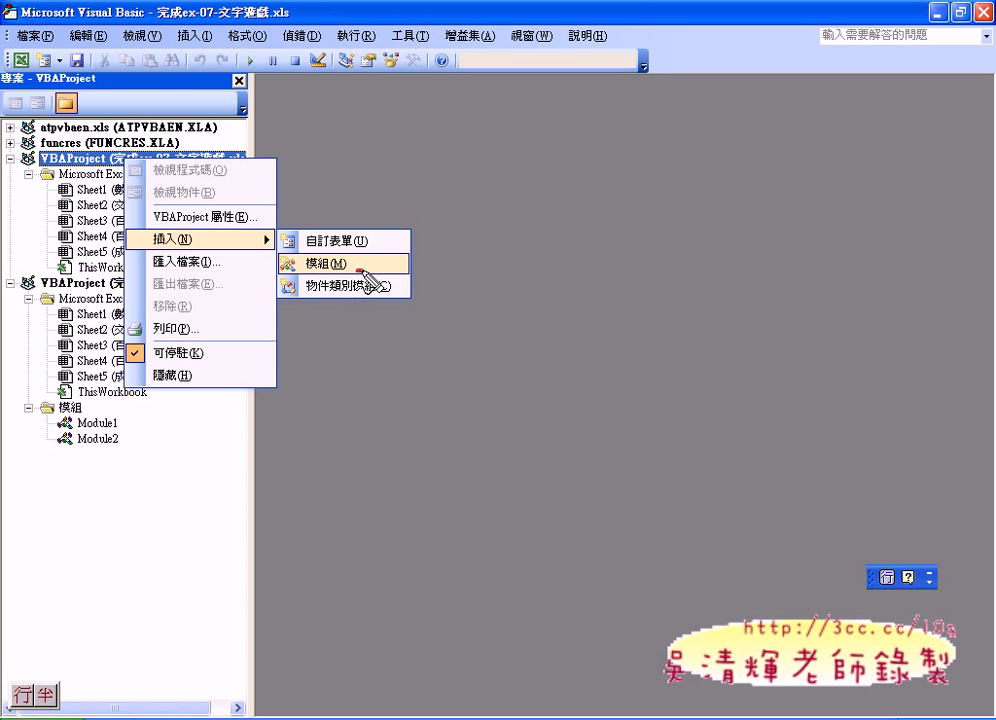
pyautogui.moveTo(345, 258); pyautogui.dragTo(300, 256)
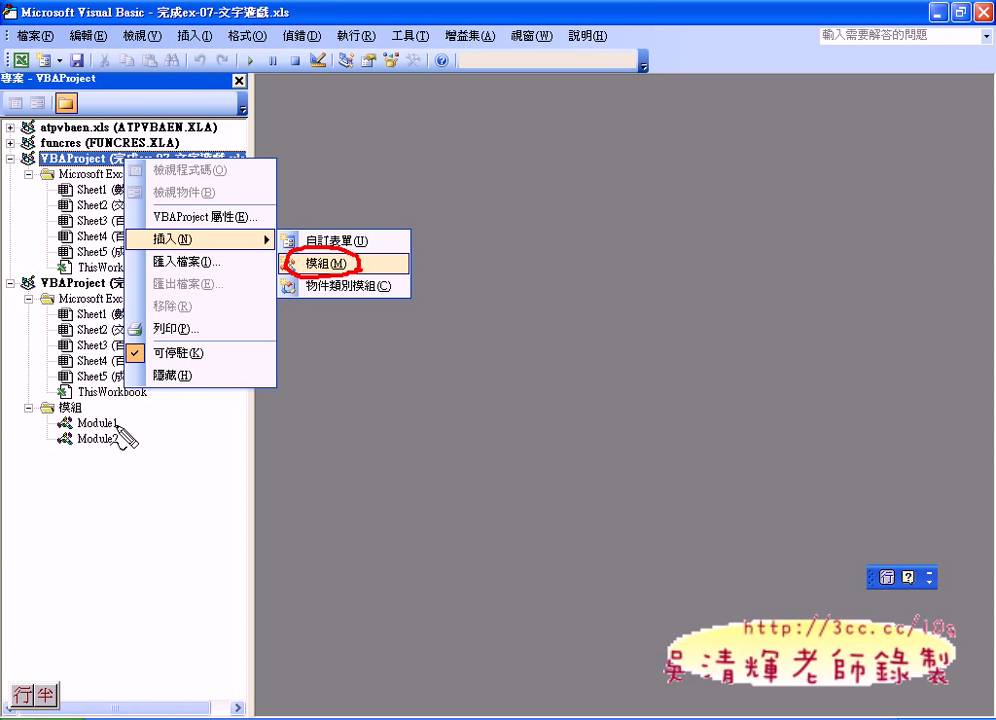
pyautogui.moveTo(112, 424); pyautogui.dragTo(112, 432)
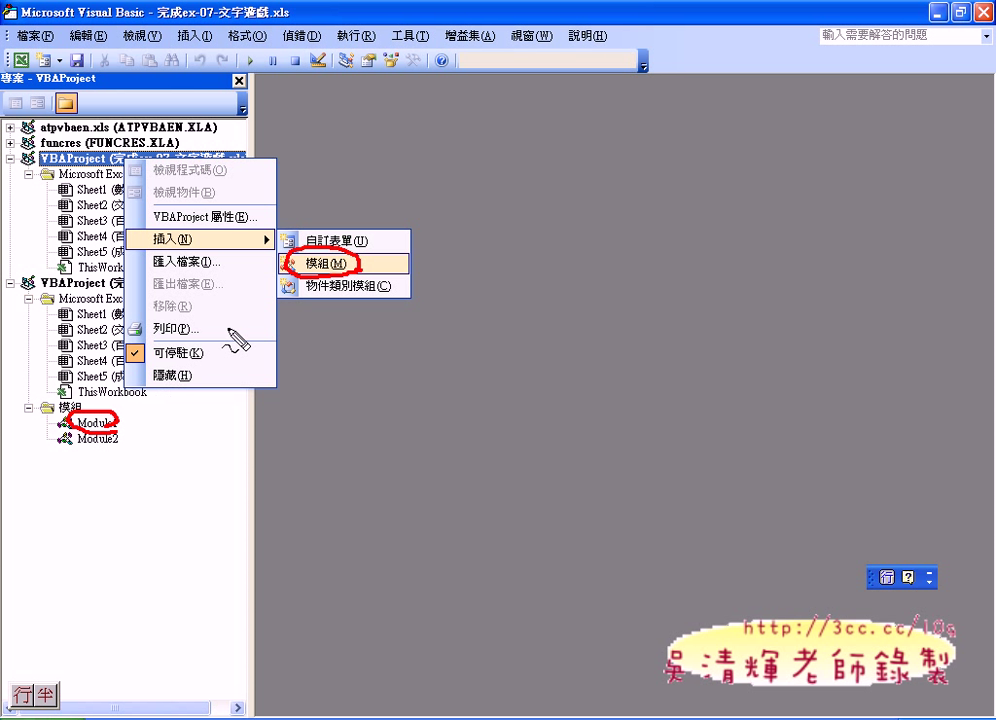
pyautogui.press('Escape')
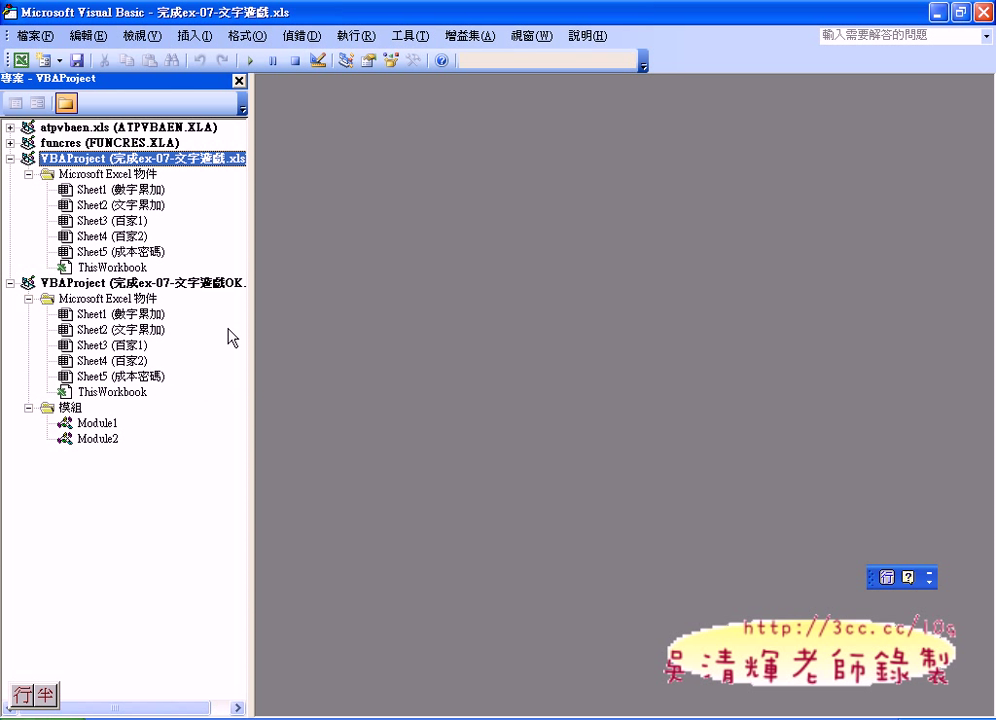
pyautogui.rightClick(171, 161)
# - Insert a new module into the practice project and declare Sub 百家姓向右()
pyautogui.moveTo(250, 250)
pyautogui.click(353, 268)
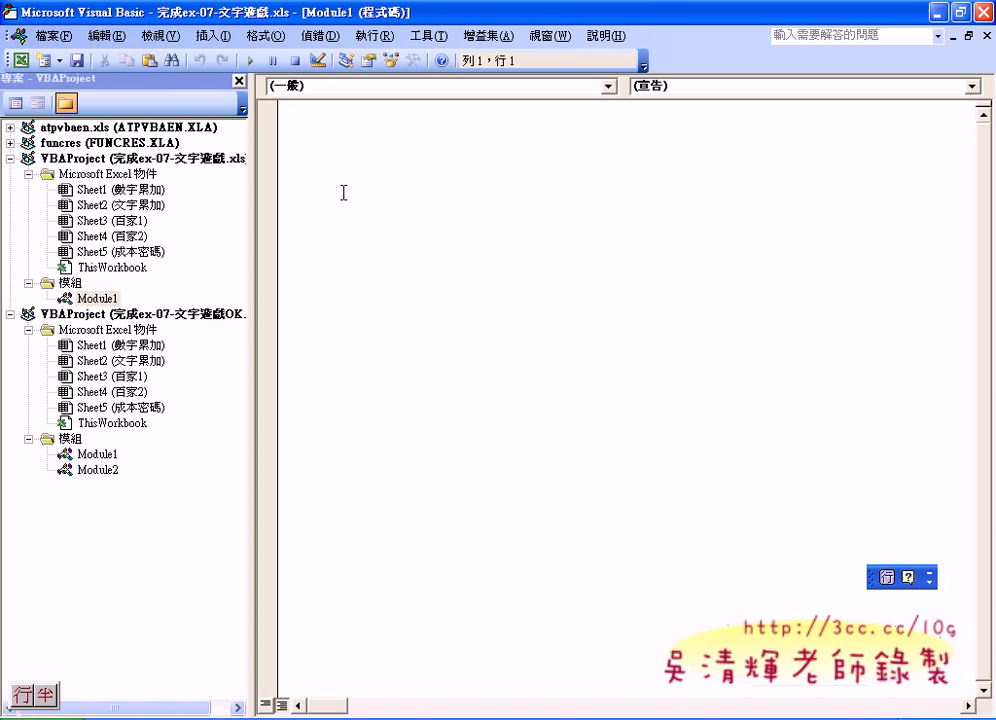
pyautogui.write('s')
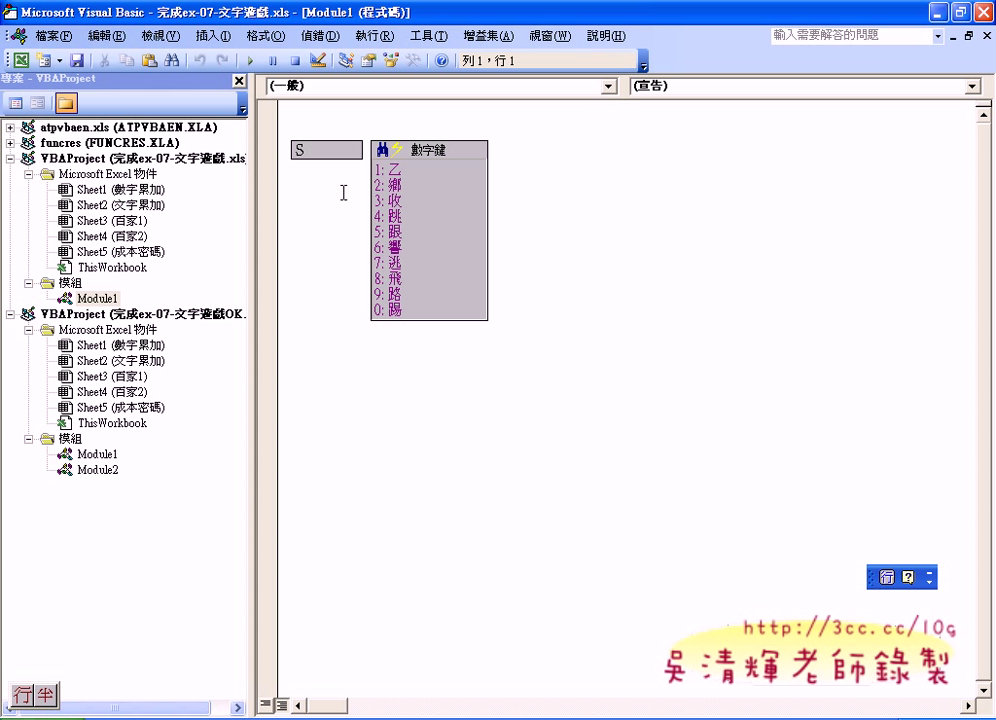
pyautogui.click(886, 577)
pyautogui.click(893, 597)
pyautogui.write('s')
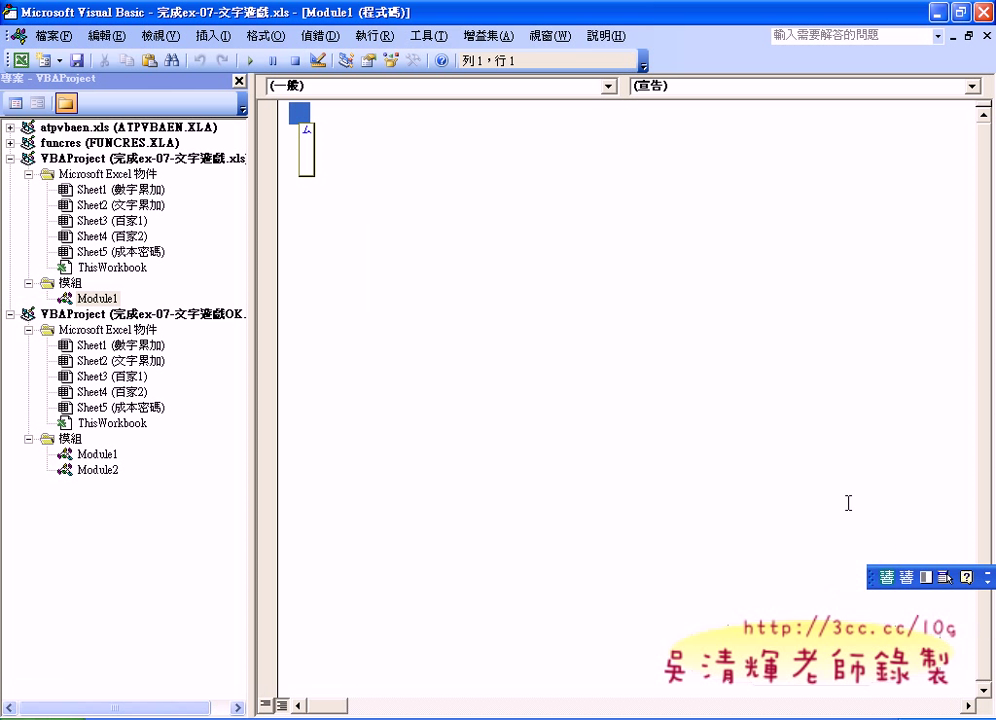
pyautogui.press('shift')
pyautogui.write('su')
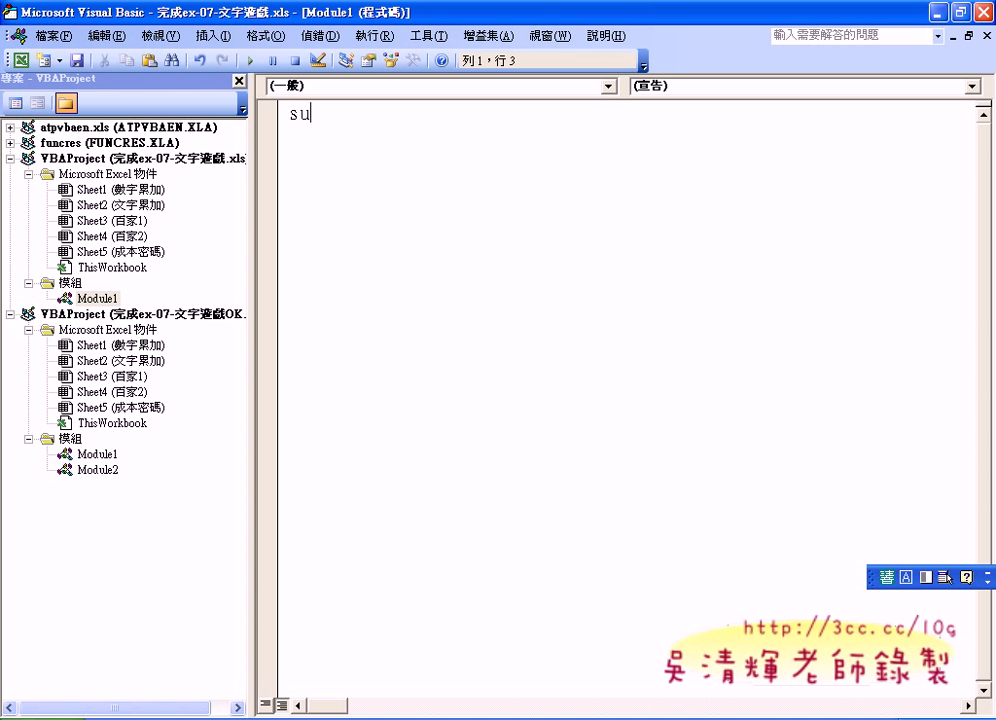
pyautogui.write('b')
pyautogui.press('shift')
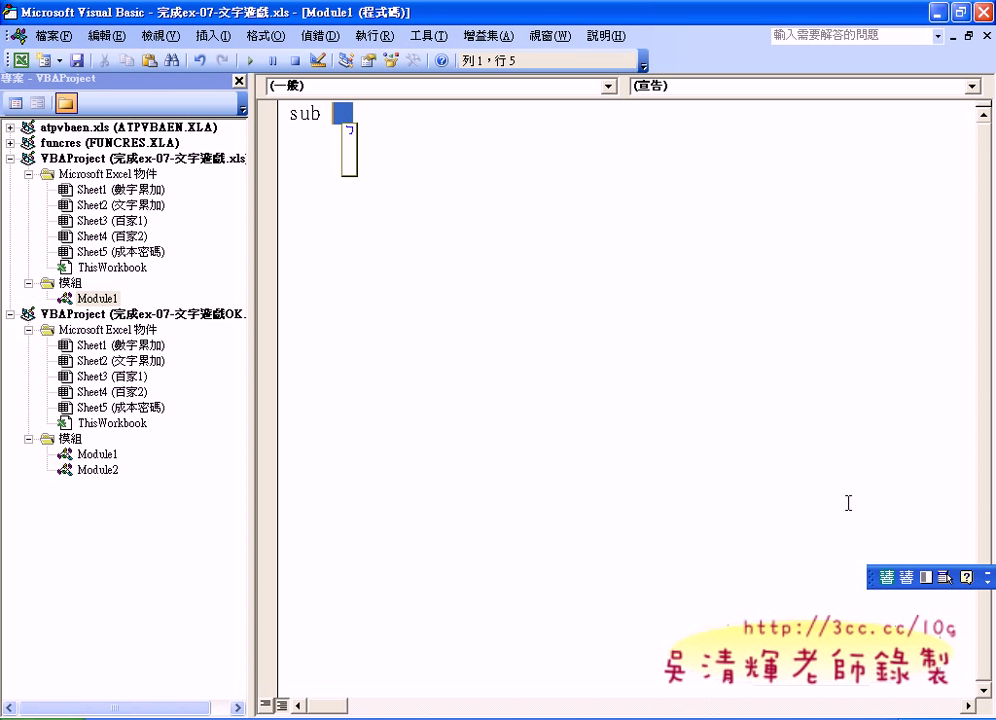
pyautogui.write('百家姓')
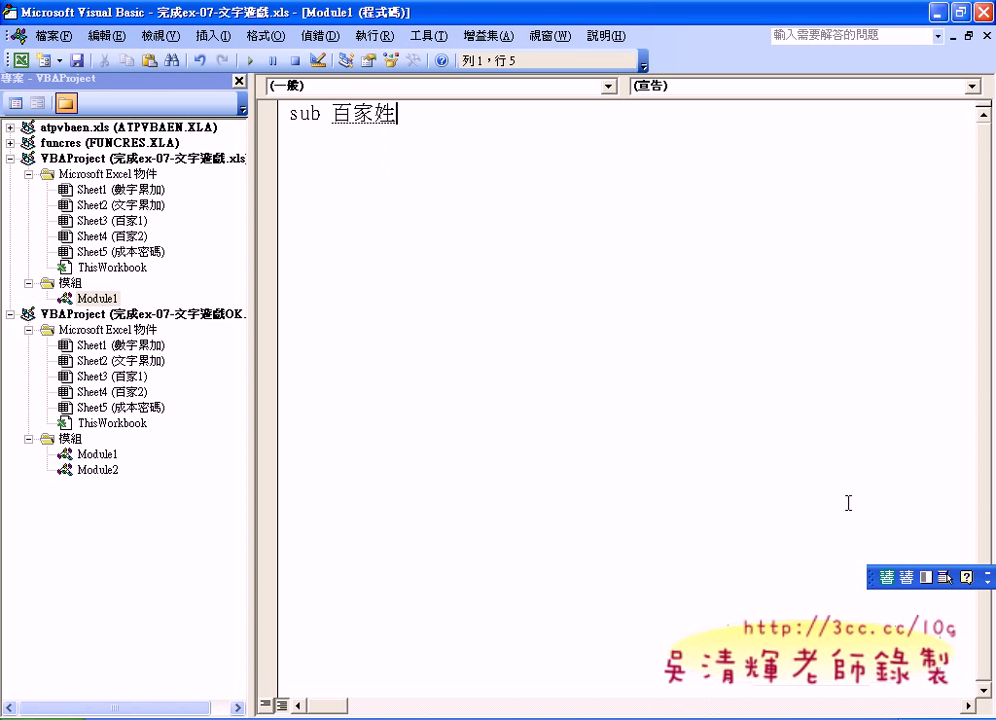
pyautogui.write('向')
pyautogui.write('右(')
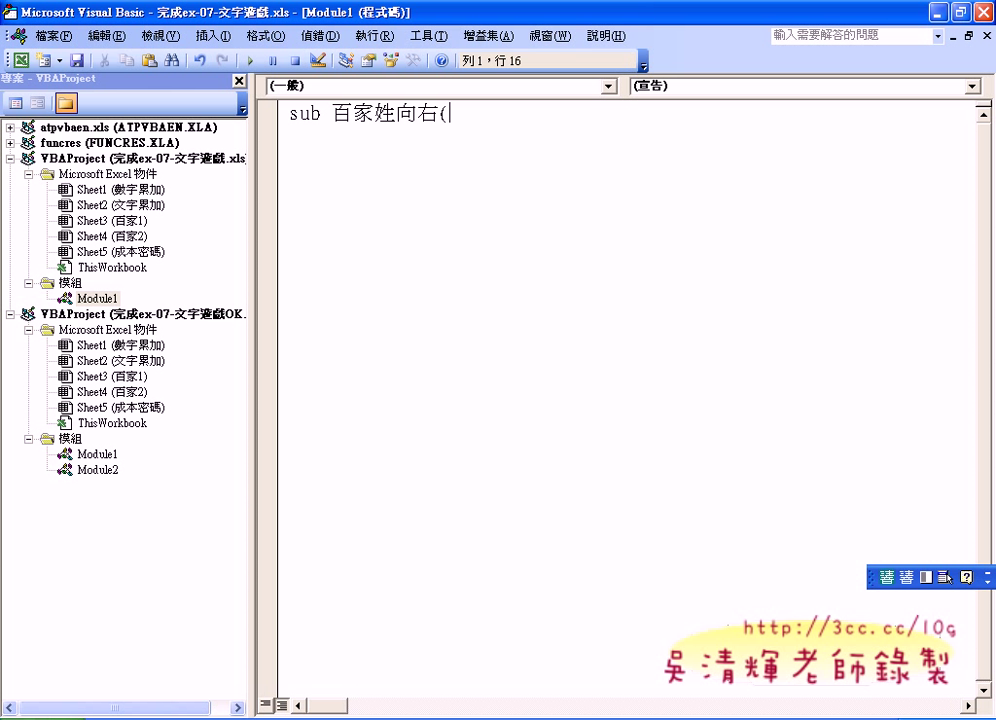
pyautogui.write(')')
pyautogui.press('Return')
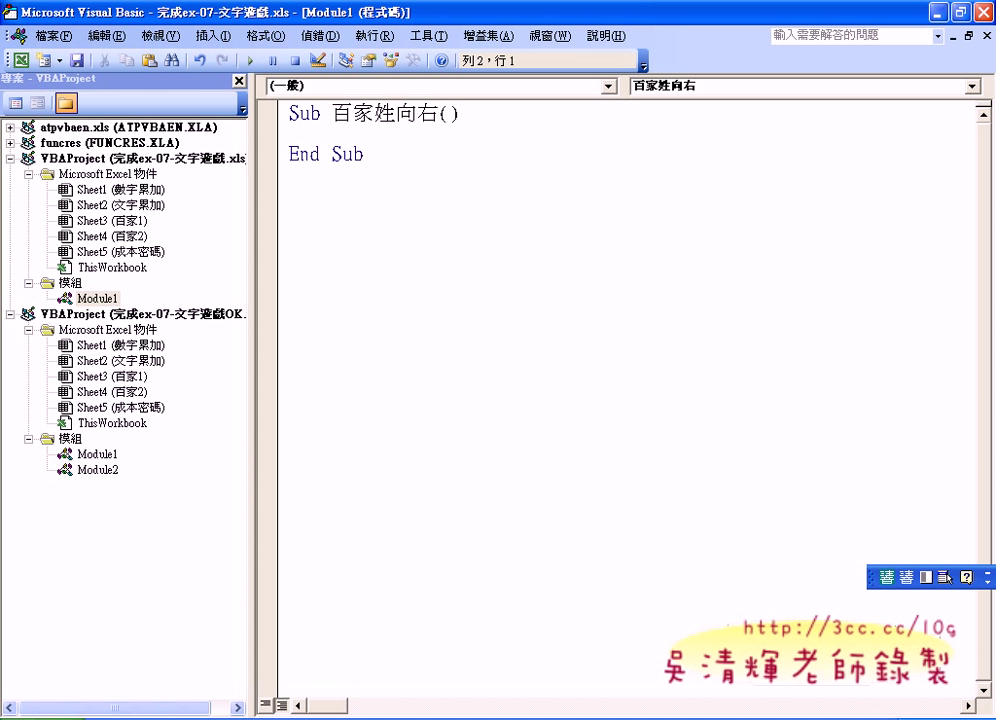
# - Indent the Sub's empty body line
pyautogui.moveTo(380, 155); pyautogui.dragTo(283, 110)
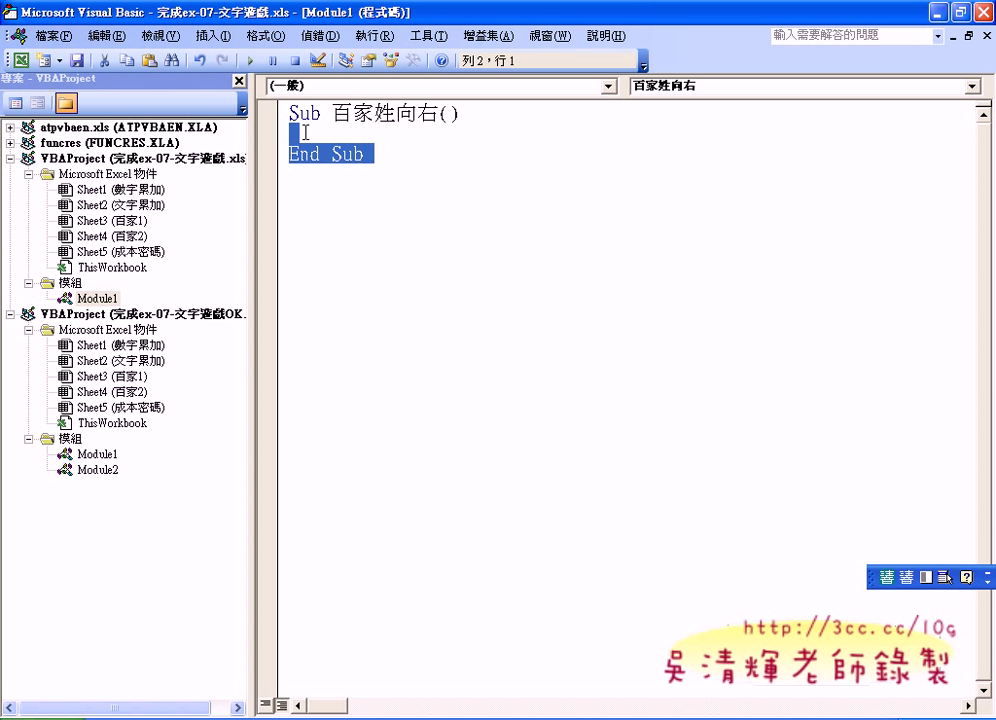
pyautogui.click(336, 129)
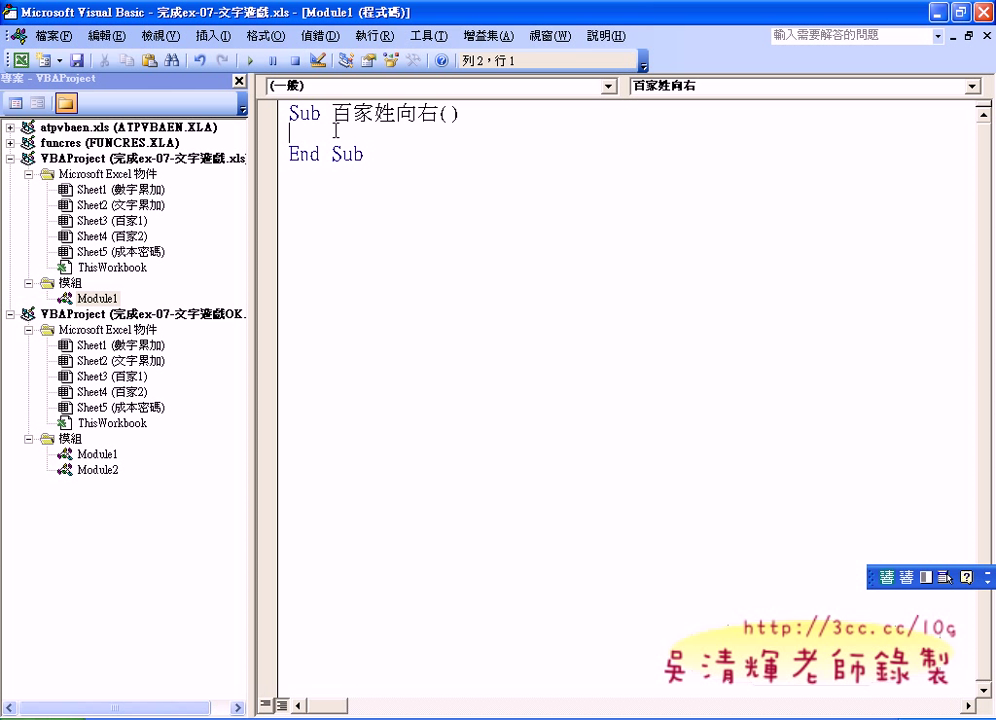
pyautogui.press('Tab')
pyautogui.click(940, 12)
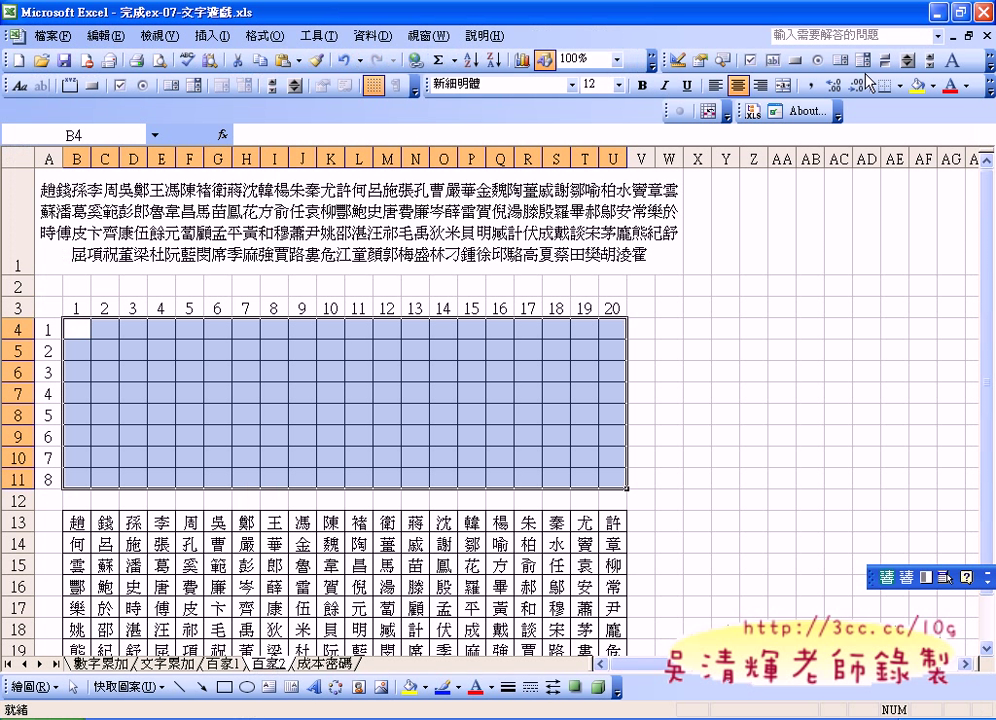
pyautogui.click(75, 333)
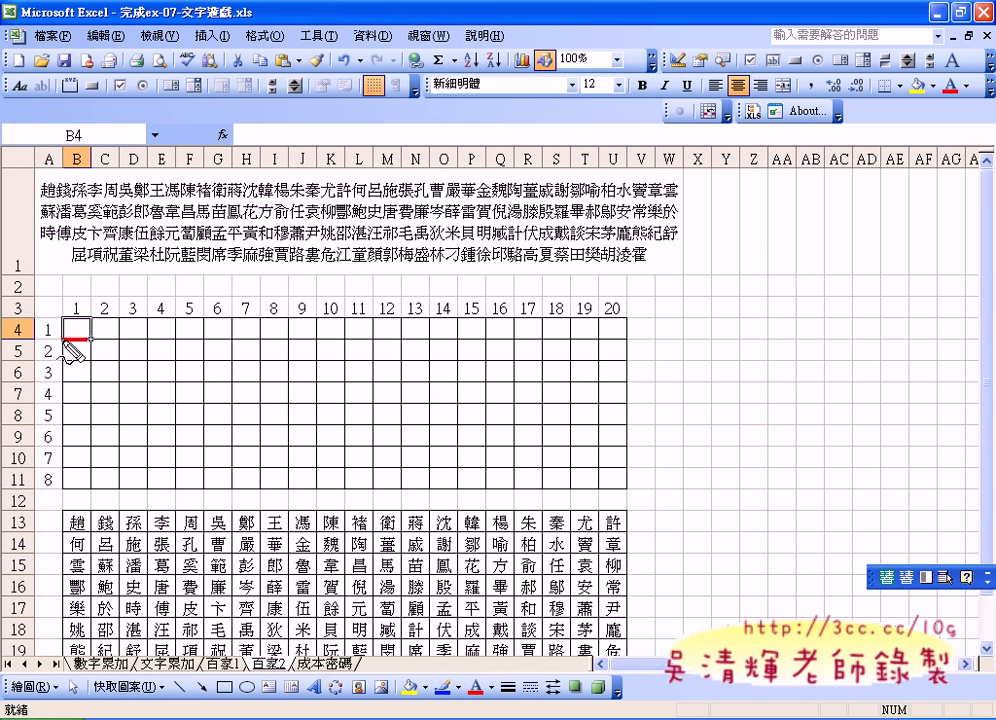
pyautogui.moveTo(63, 337); pyautogui.dragTo(93, 341)
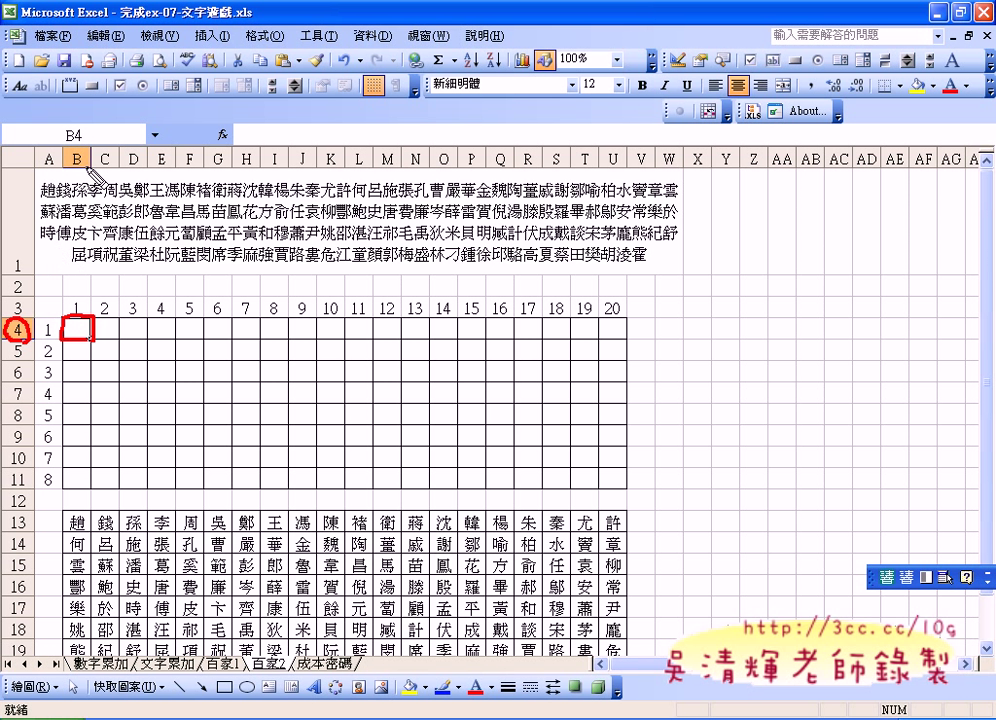
pyautogui.moveTo(70, 147); pyautogui.dragTo(92, 168)
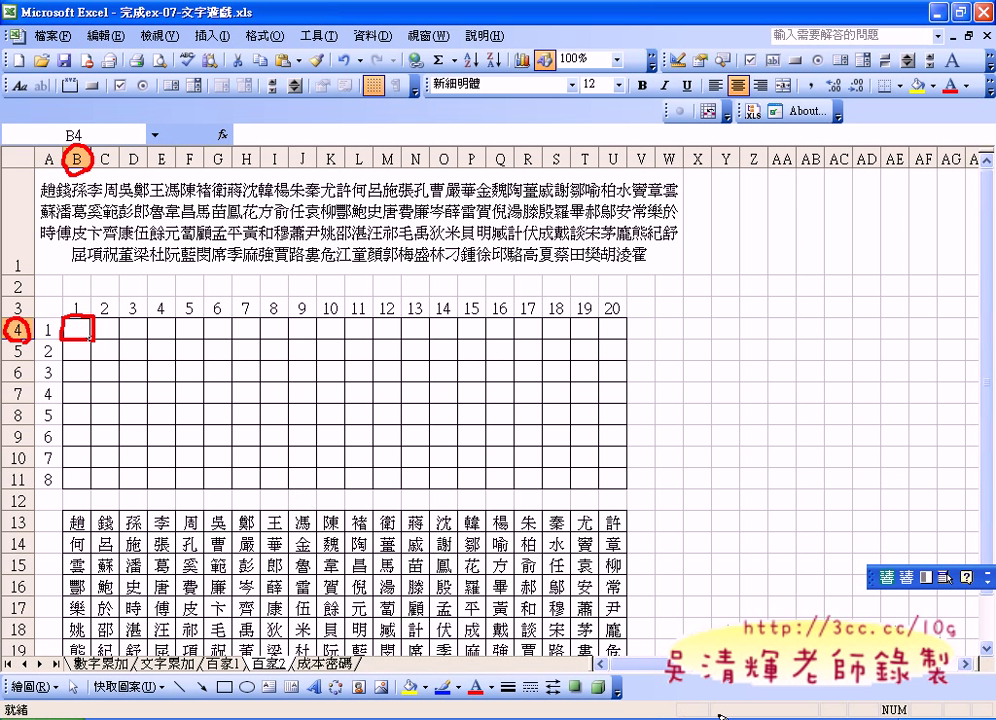
pyautogui.click(718, 711)
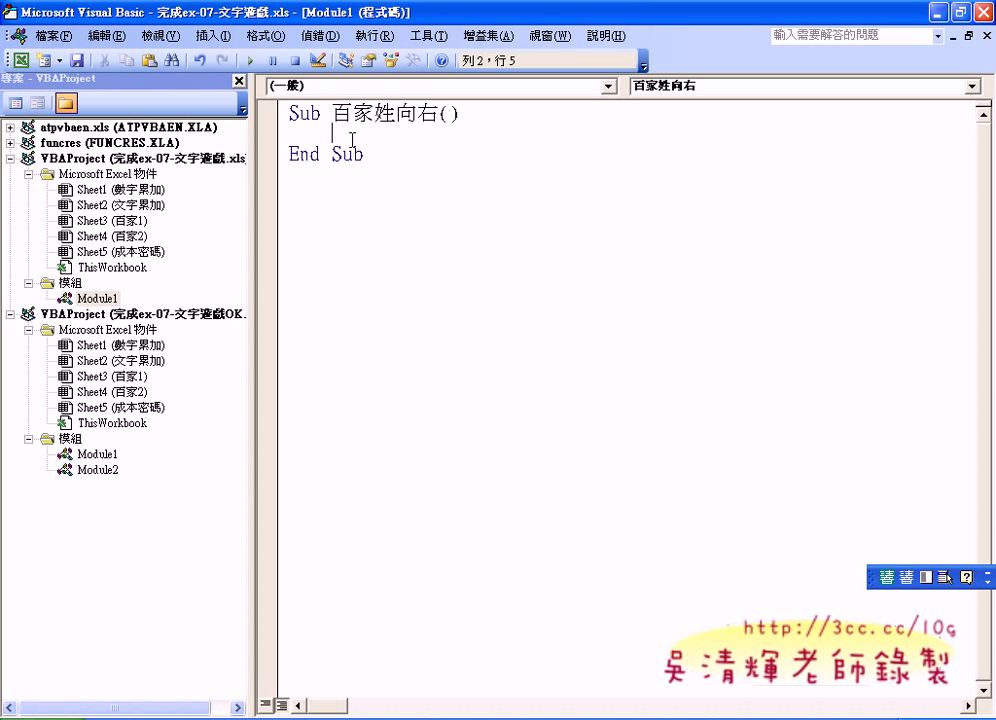
# - Write cells(4,2).Formula="" on the body line, leaving the caret between the quotes
pyautogui.write('c')
pyautogui.write('ells')
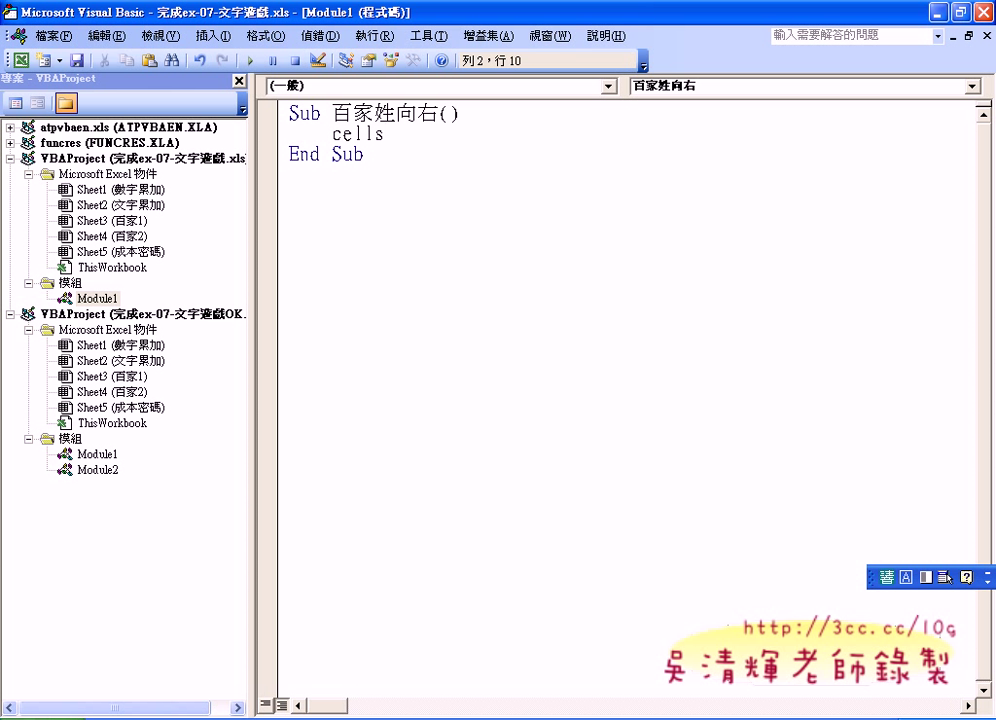
pyautogui.write('(4')
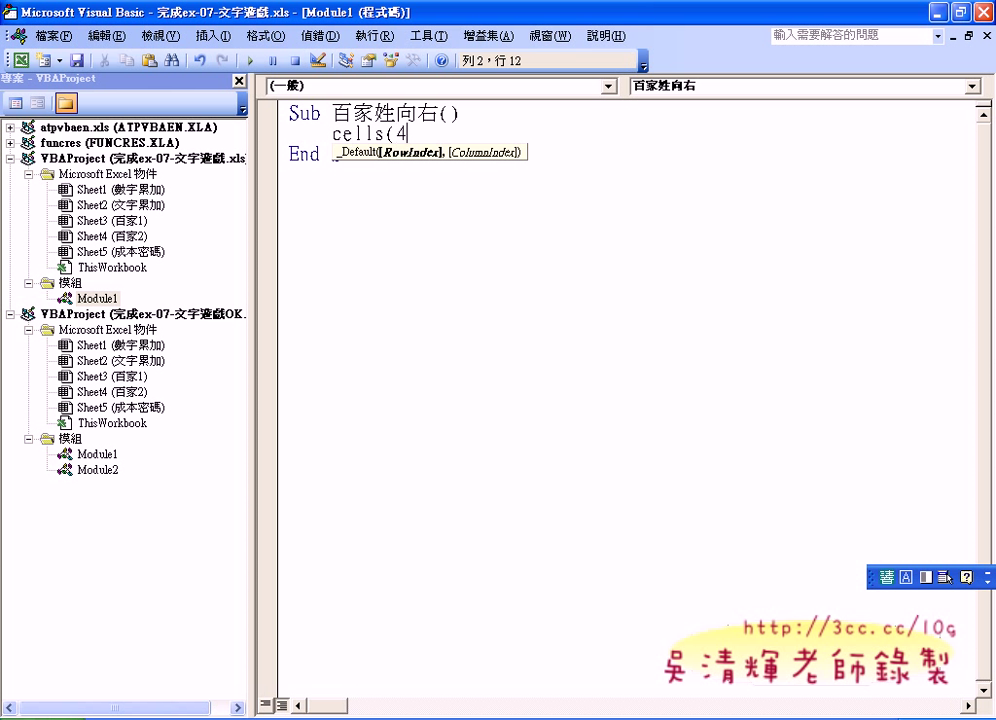
pyautogui.write(',2)')
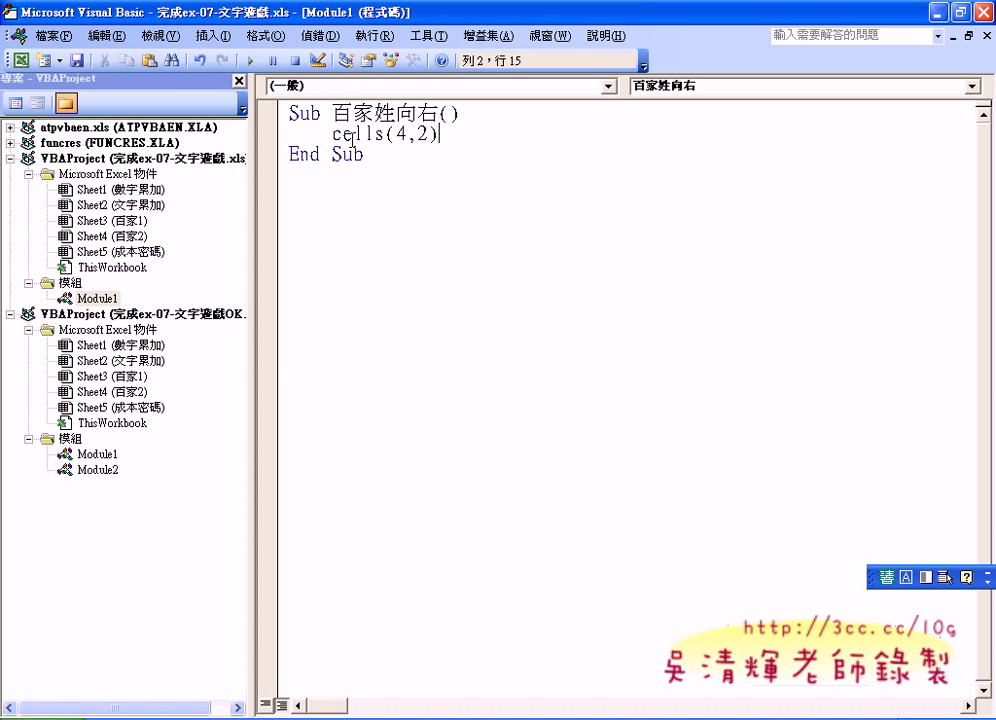
pyautogui.write('.')
pyautogui.write('Form')
pyautogui.write('ula=')
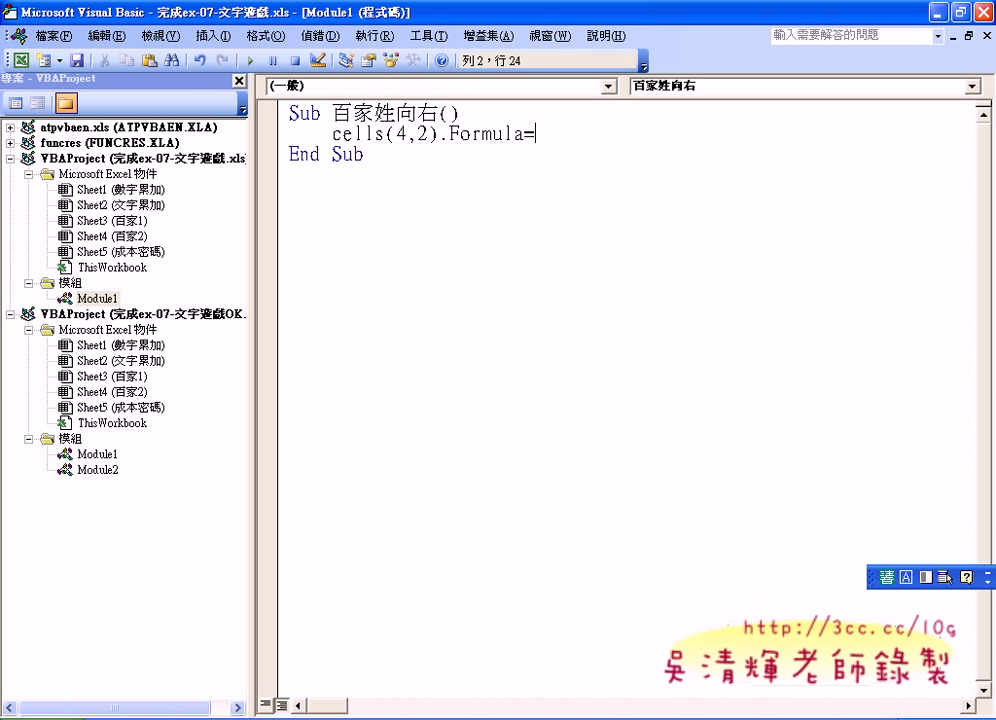
pyautogui.write('"')
pyautogui.write('"')
pyautogui.press('Left')
pyautogui.hotkey('alt', 'F11')
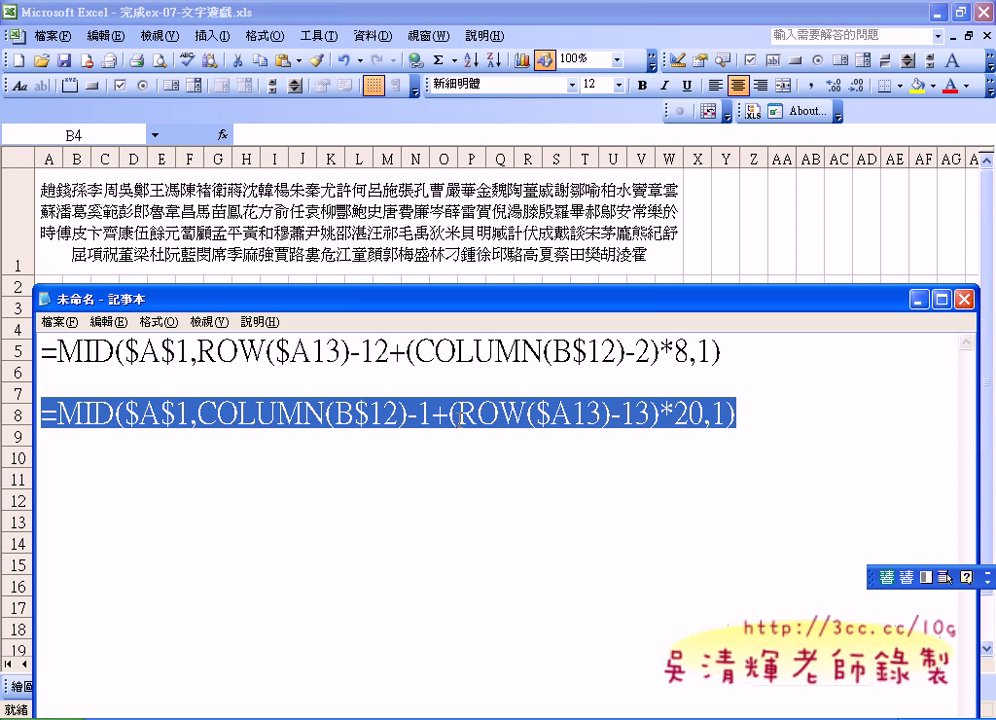
# - Paste =MID($A$1,COLUMN(B$12)-1+(ROW($A13)-13)*20,1) from Notepad into the Formula quotes
pyautogui.rightClick(463, 425)
pyautogui.click(510, 470)
pyautogui.hotkey('alt', 'F11')
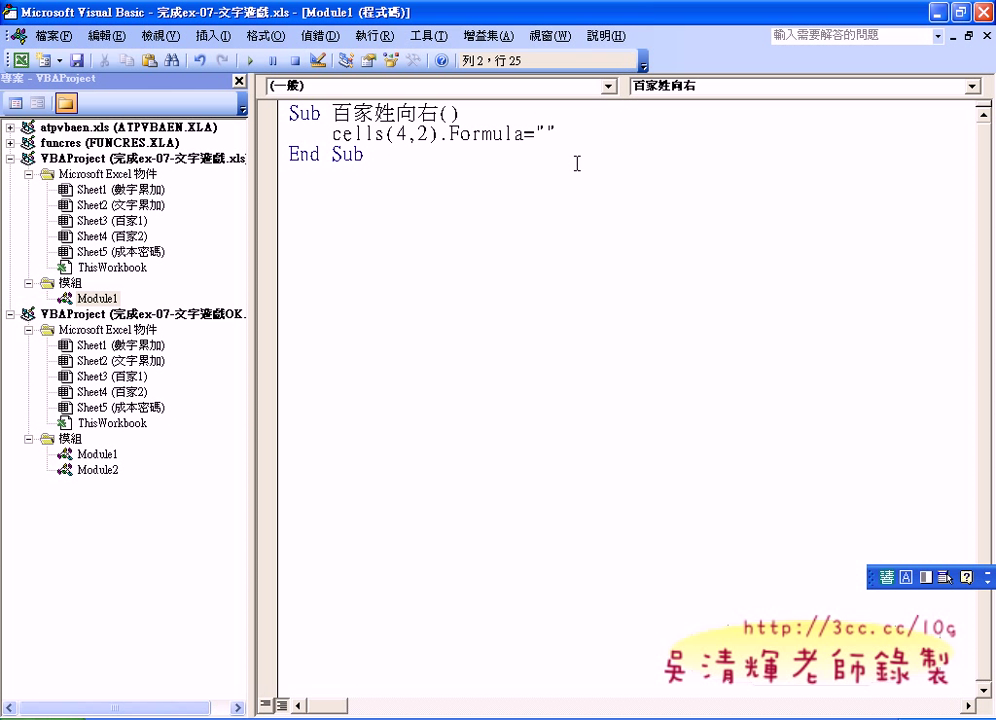
pyautogui.write('=MID($A$1,COLUMN(B$12)-1+(ROW($A13)-13)*20,1)')
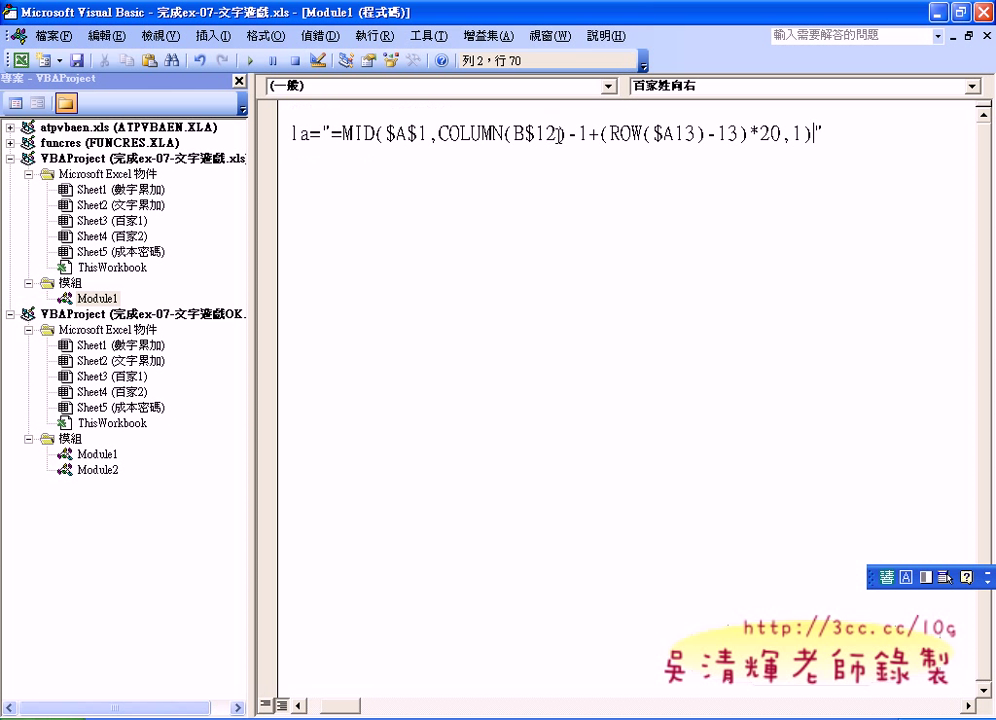
pyautogui.moveTo(332, 133); pyautogui.dragTo(816, 133)
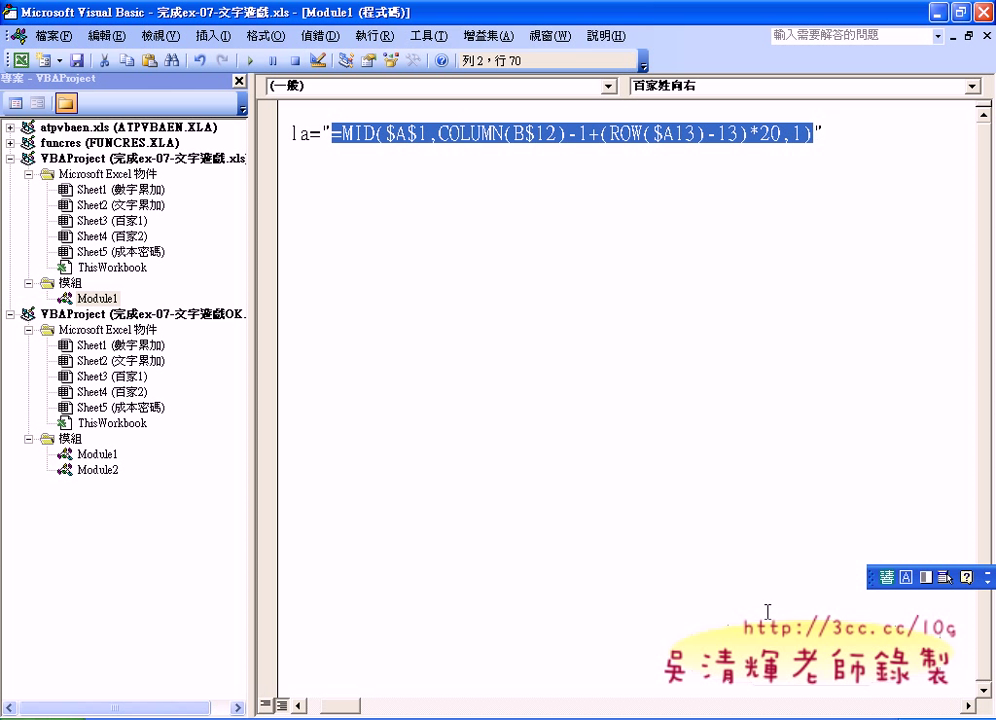
pyautogui.moveTo(335, 707); pyautogui.dragTo(325, 712)
pyautogui.click(429, 260)
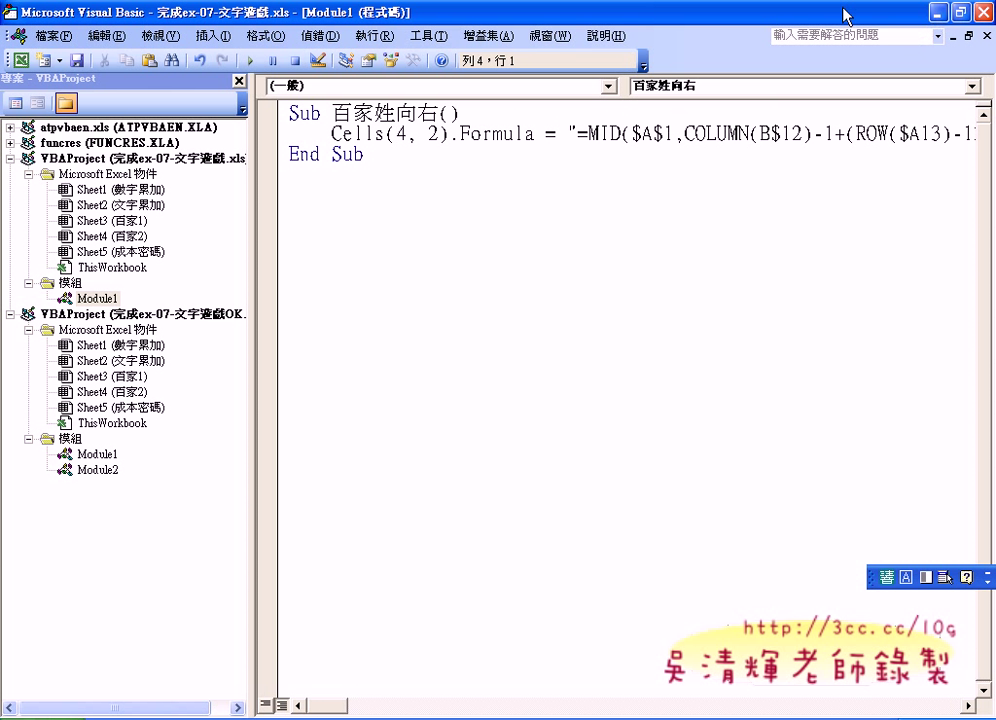
# - Uncover the worksheet grid and run 百家姓向右, making B4 show the surname 趙
pyautogui.doubleClick(737, 17)
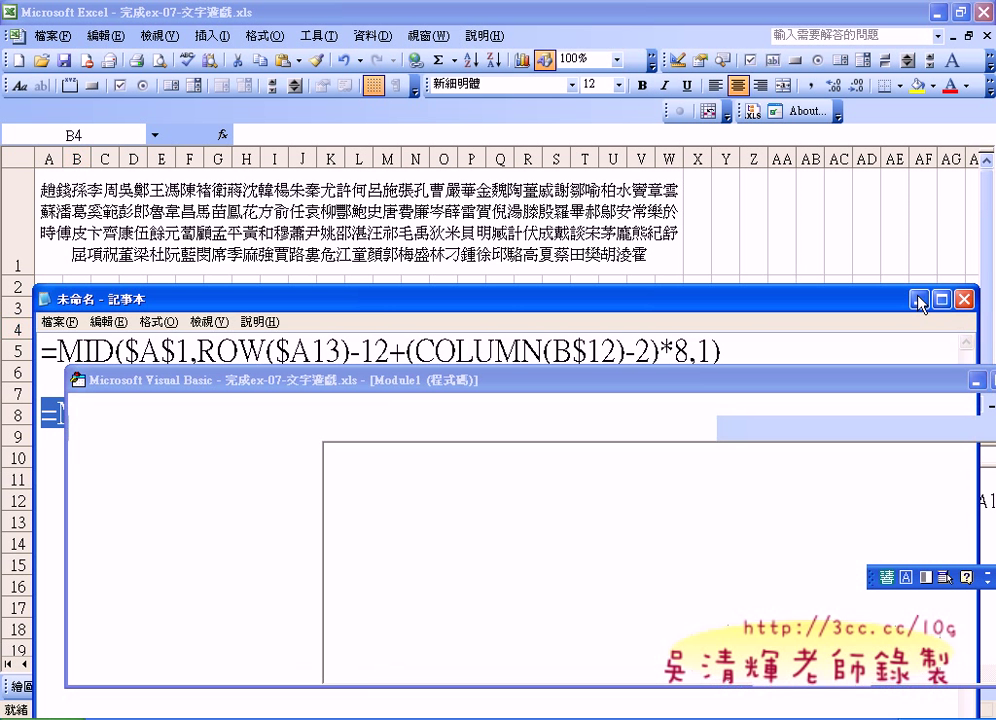
pyautogui.click(916, 299)
pyautogui.moveTo(528, 380); pyautogui.dragTo(480, 388)
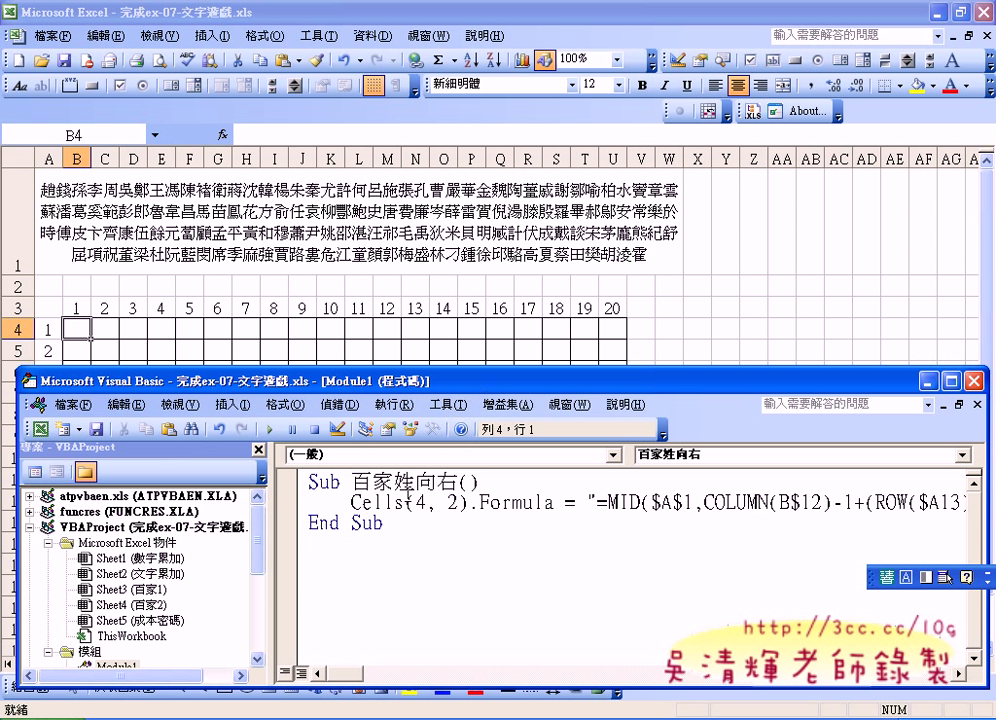
pyautogui.click(377, 500)
pyautogui.click(270, 431)
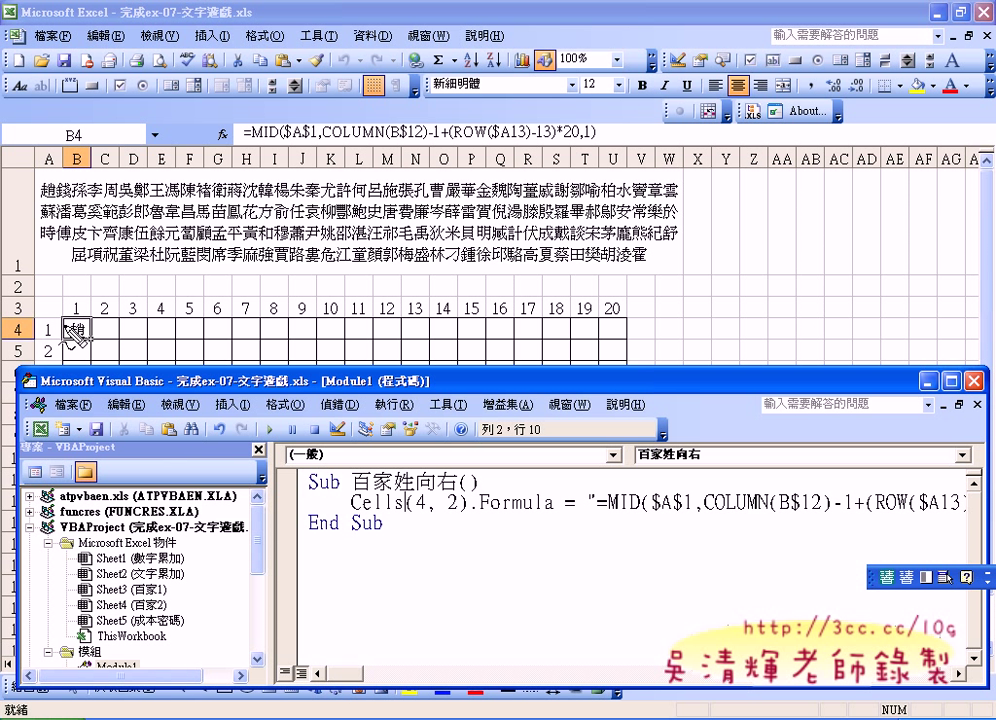
pyautogui.moveTo(82, 347)
pyautogui.mouseDown()
pyautogui.moveTo(72, 306)
pyautogui.moveTo(92, 350)
pyautogui.mouseUp()
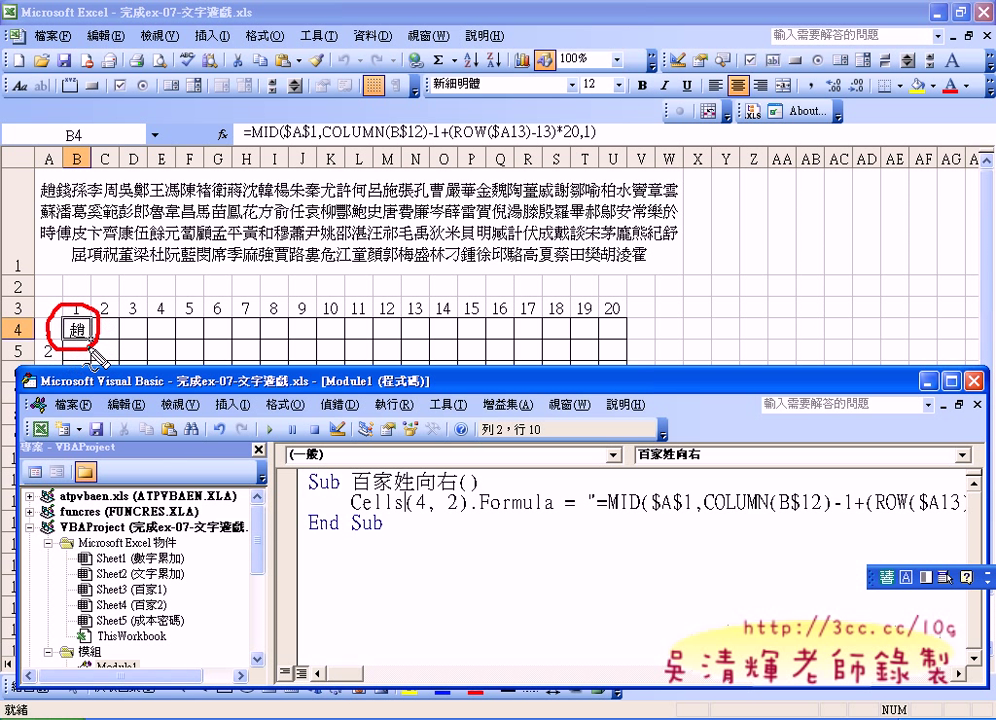